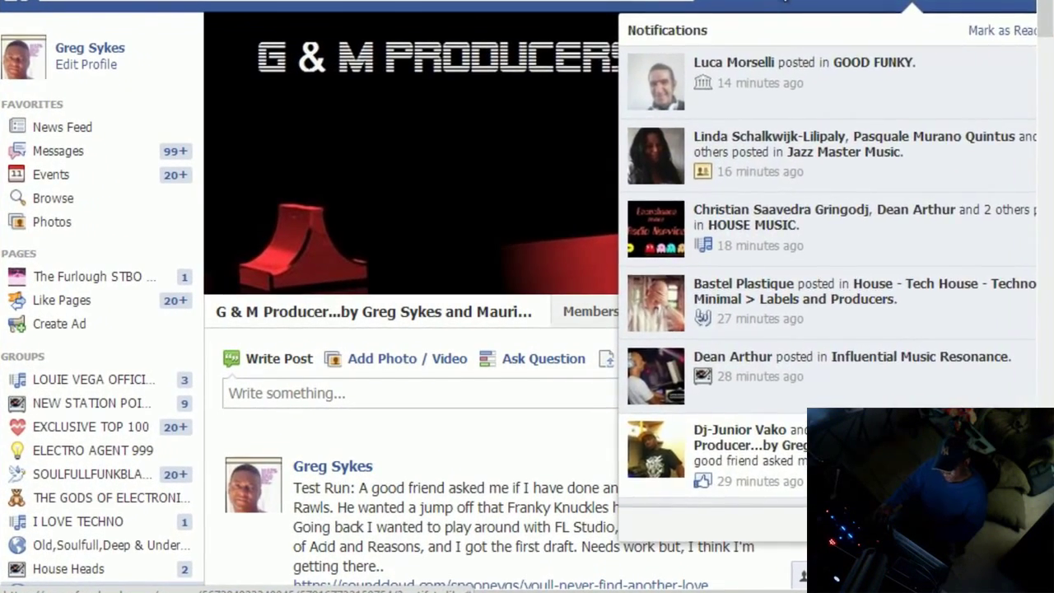
- Close the Facebook notifications dropdown to reveal the G & M Producers group page
left_click(786, 276)
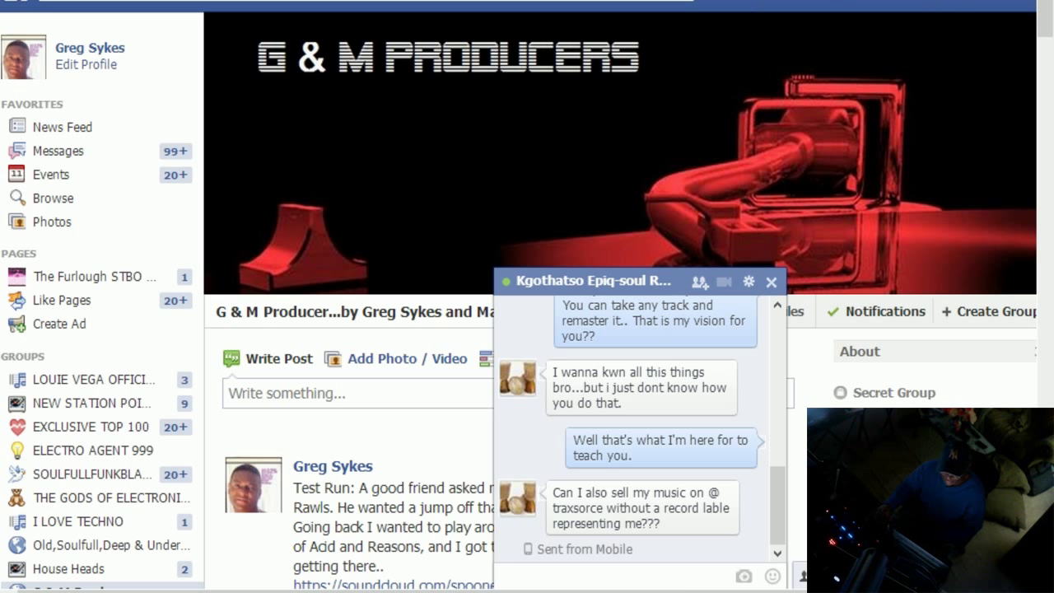
- Close the chat window and scroll down to the group's posts about radio streaming
left_click(771, 282)
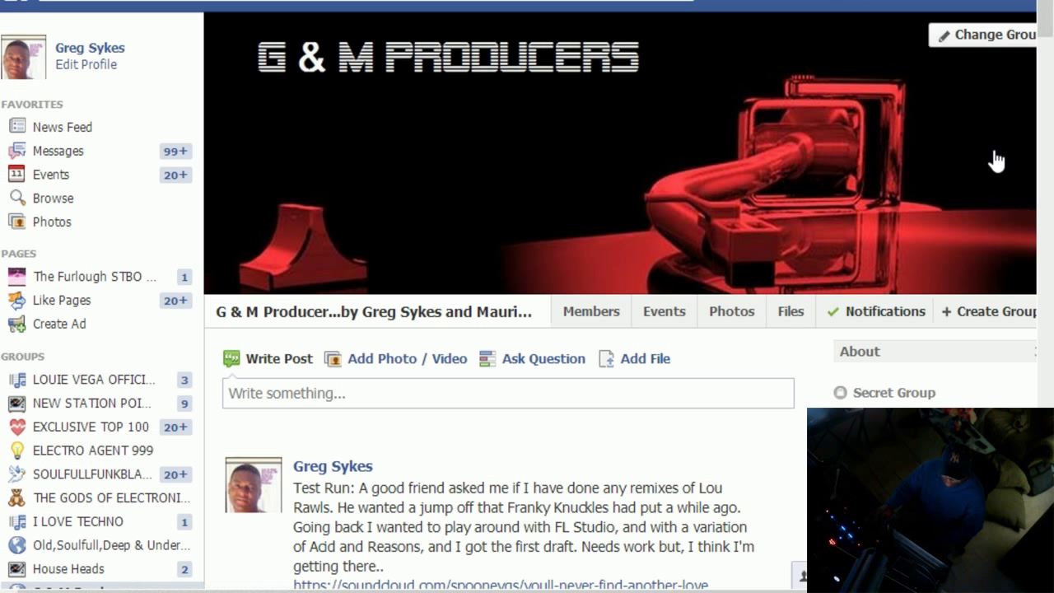
left_click_drag(1044, 18, 1042, 91)
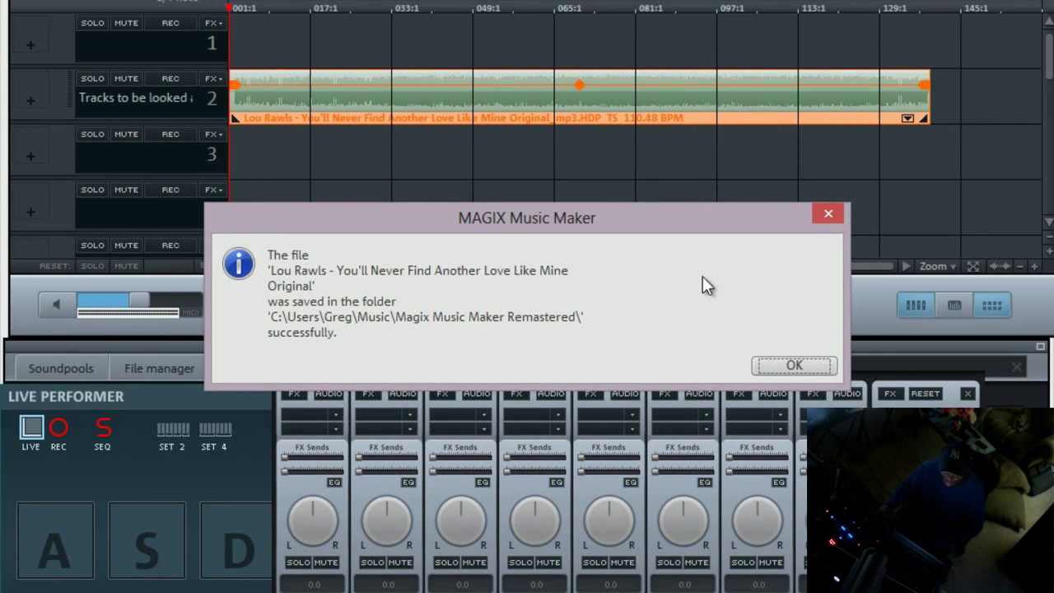
- Dismiss Music Maker's notice that the Lou Rawls track saved successfully
left_click(784, 364)
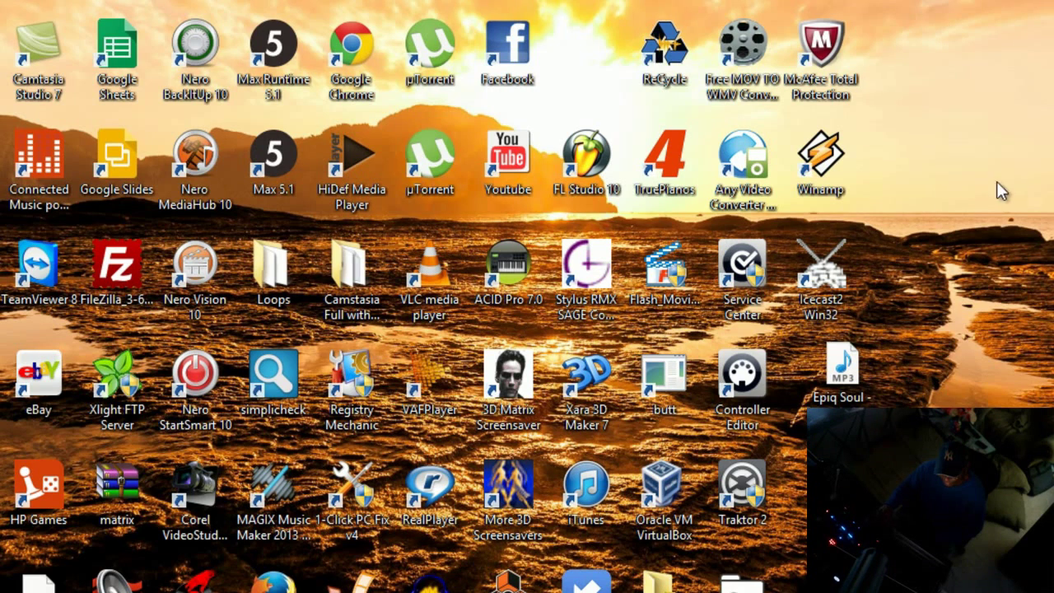
- Launch Winamp from its desktop icon and show the other running programs on the taskbar
left_click(837, 153)
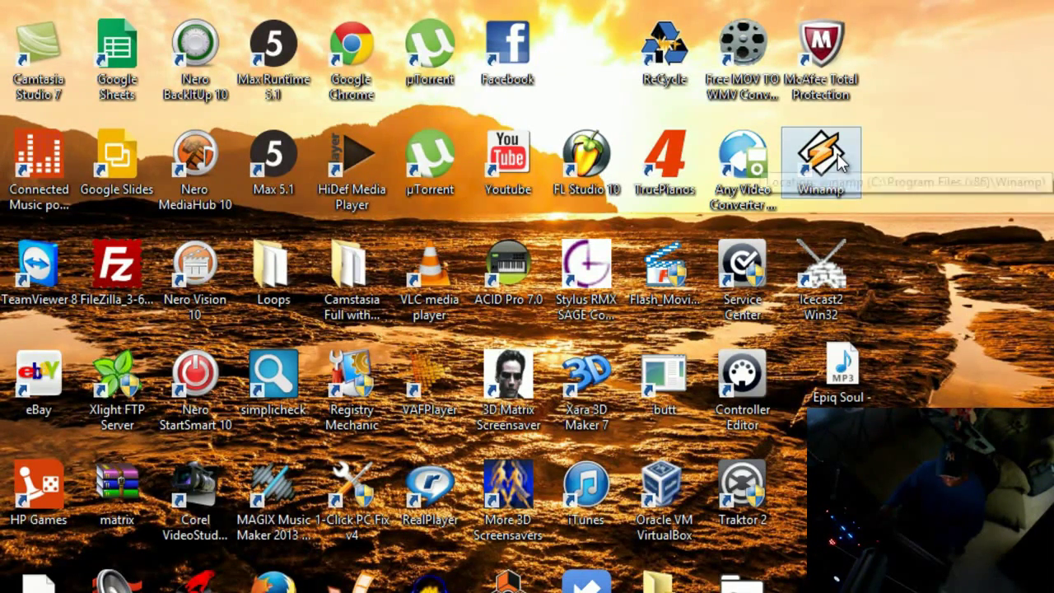
double_click(840, 160)
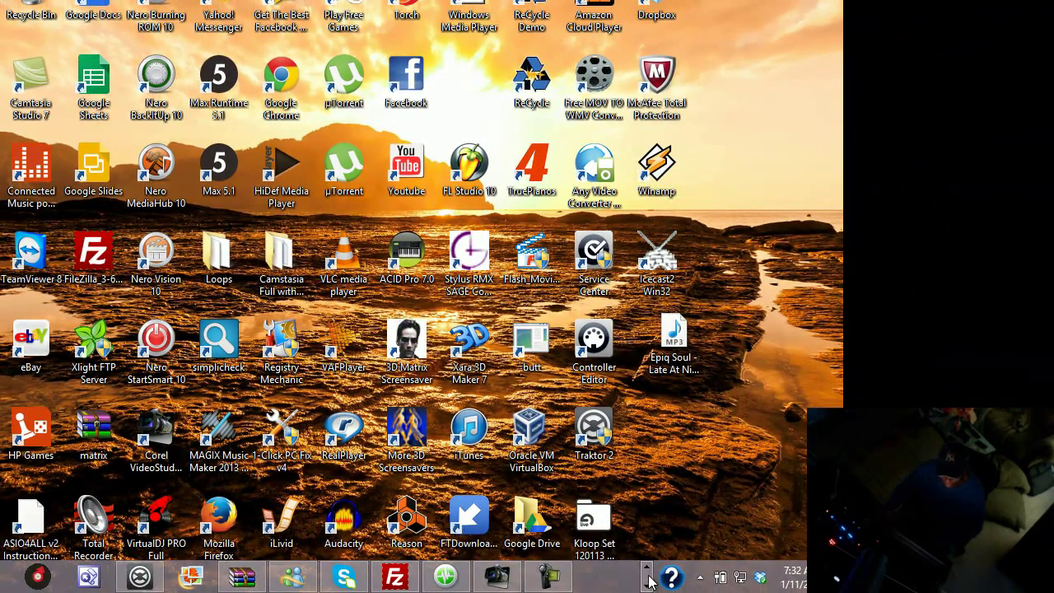
left_click(647, 567)
- Bring Traktor Pro forward and switch to the Extended layout with Ctrl+F2
left_click(140, 577)
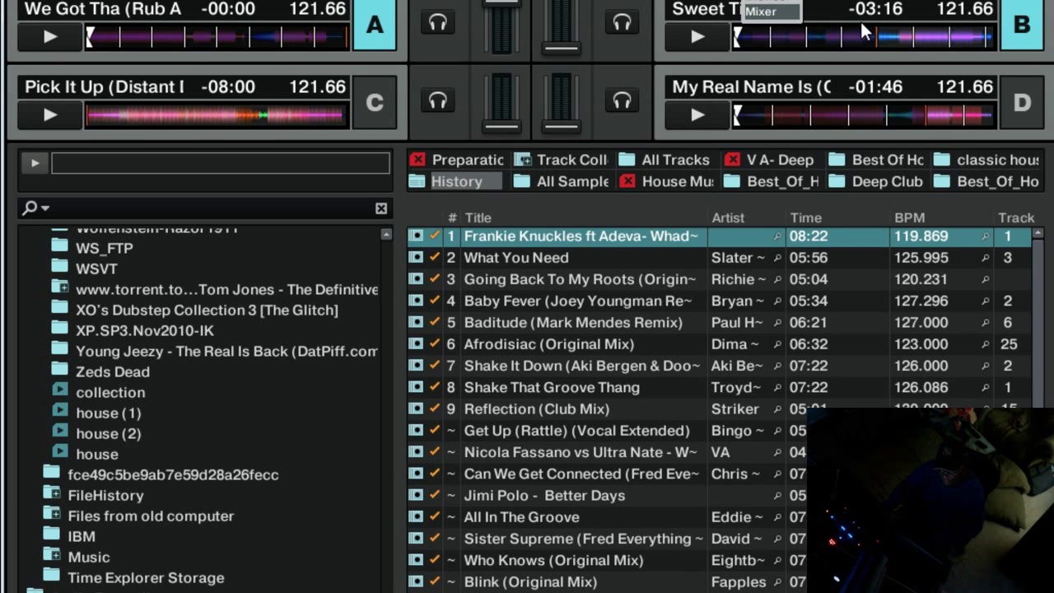
key("ctrl+F2")
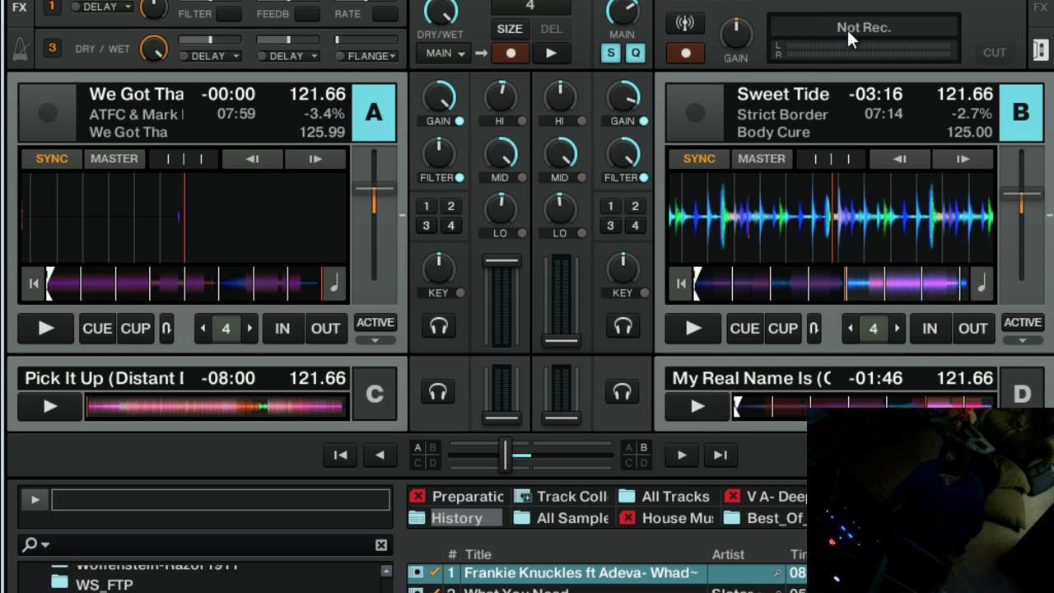
key("alt+f")
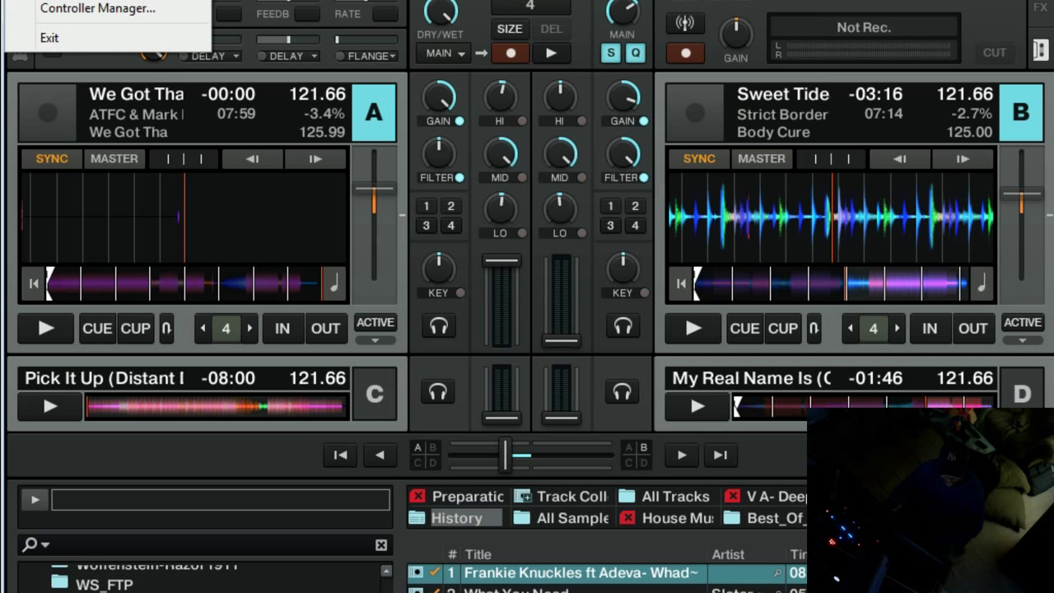
key("Escape")
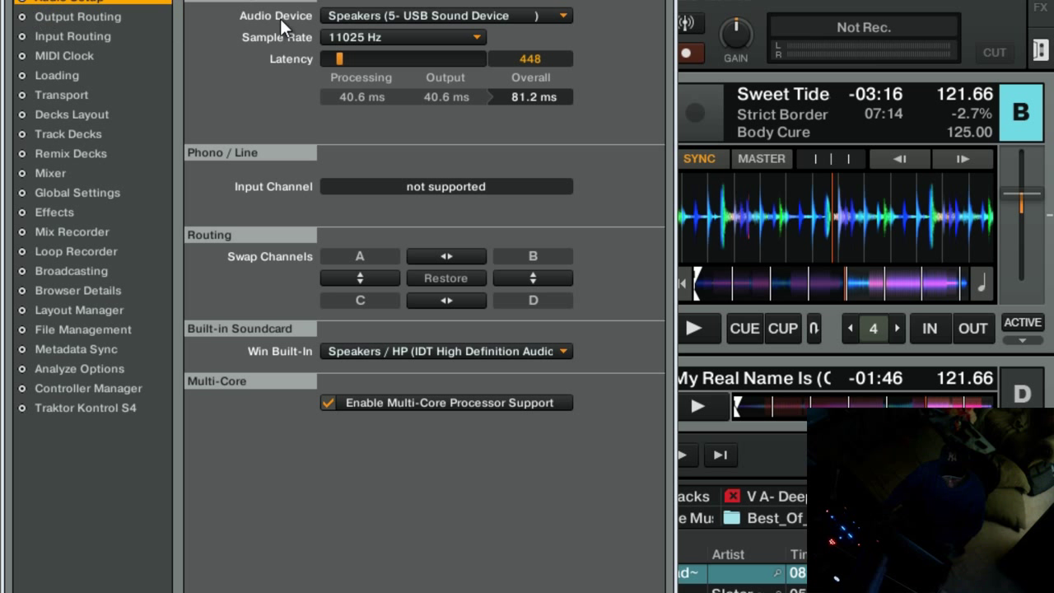
- Keep Speakers (USB) as audio device, review Global Settings, Effects and Broadcasting, then close Preferences
left_click(565, 13)
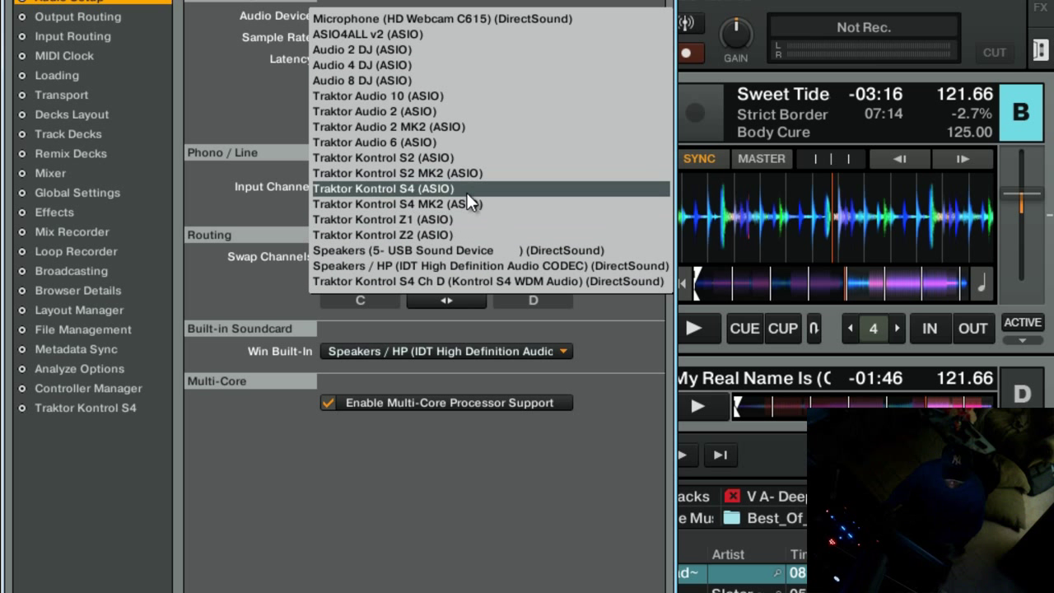
left_click(73, 18)
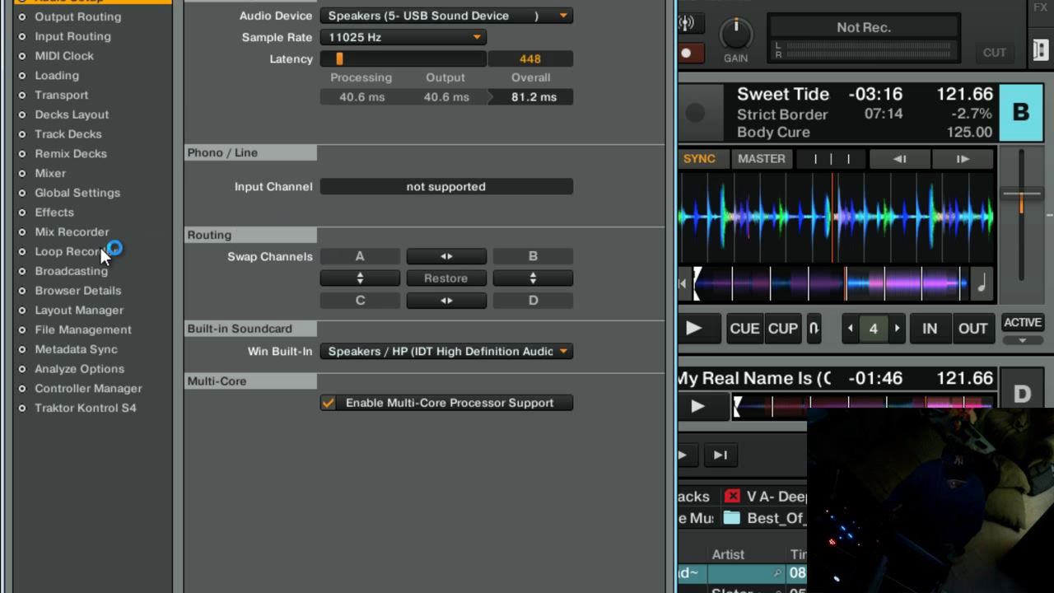
left_click(106, 193)
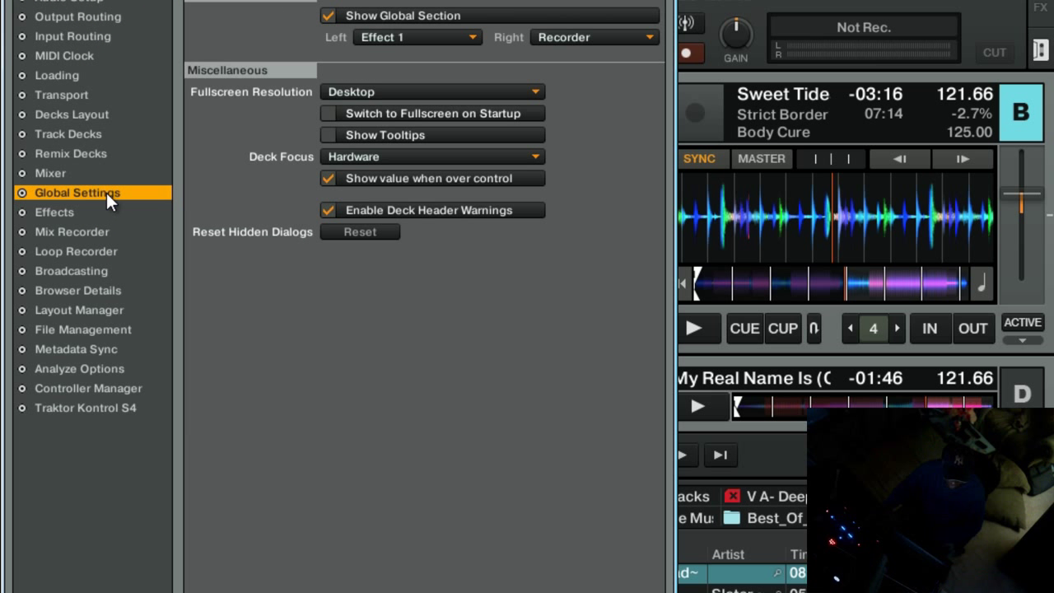
left_click(103, 207)
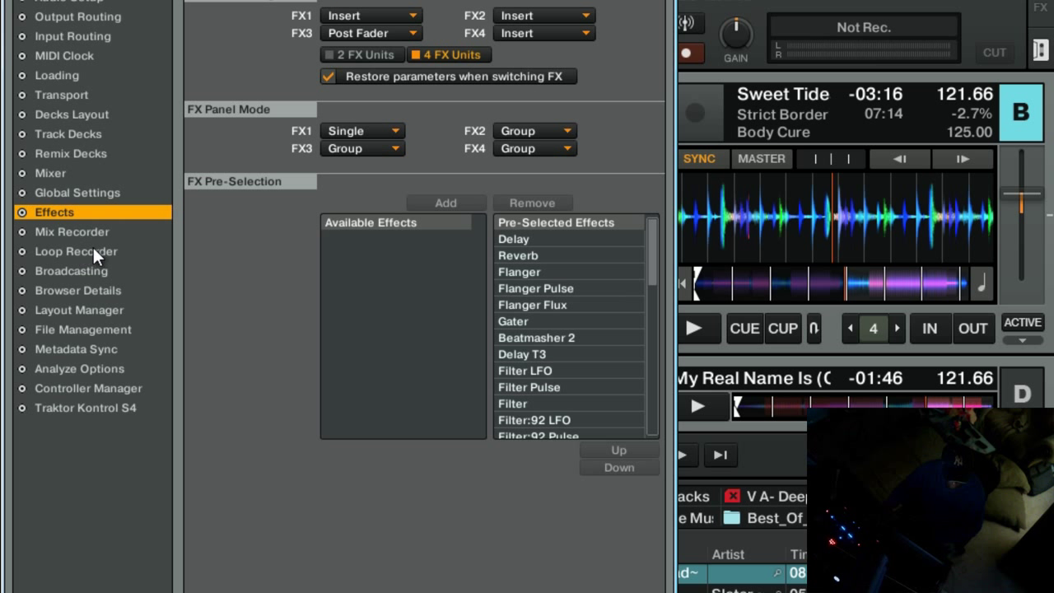
left_click(74, 271)
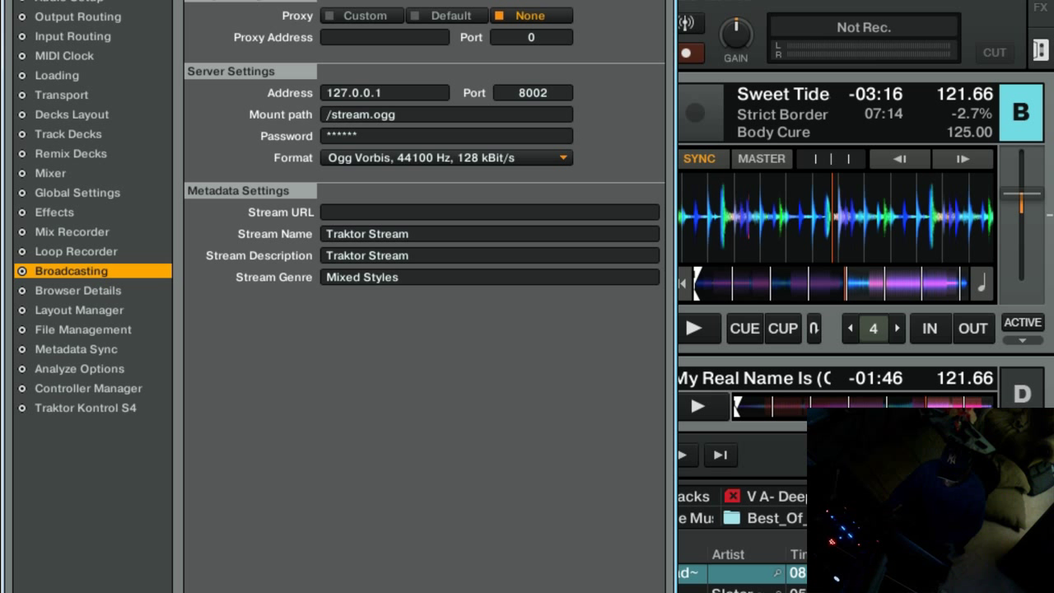
key("Escape")
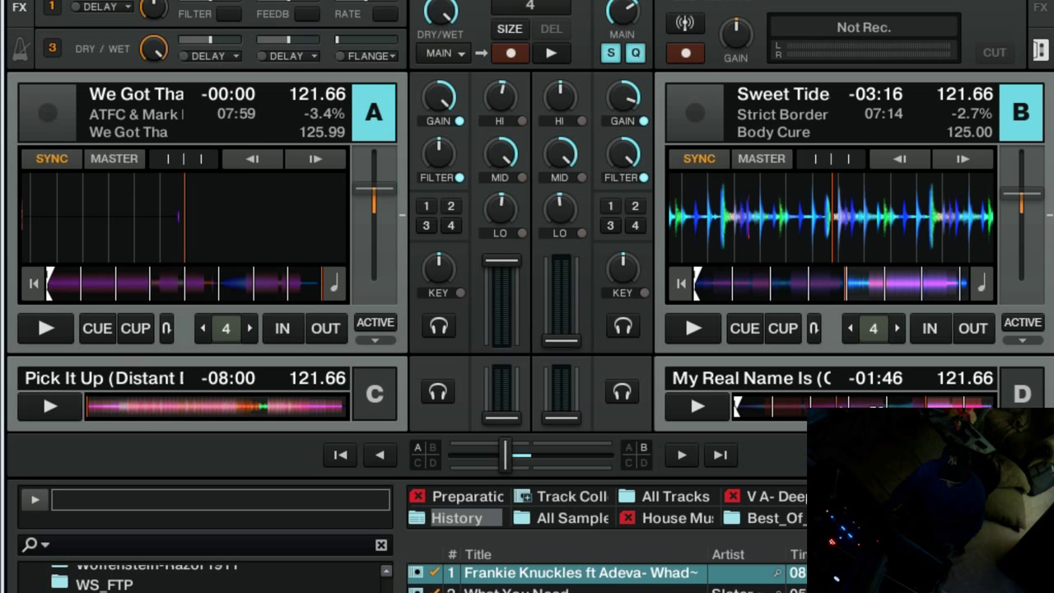
- Minimize Traktor with Win+D to show the desktop
key("super+d")
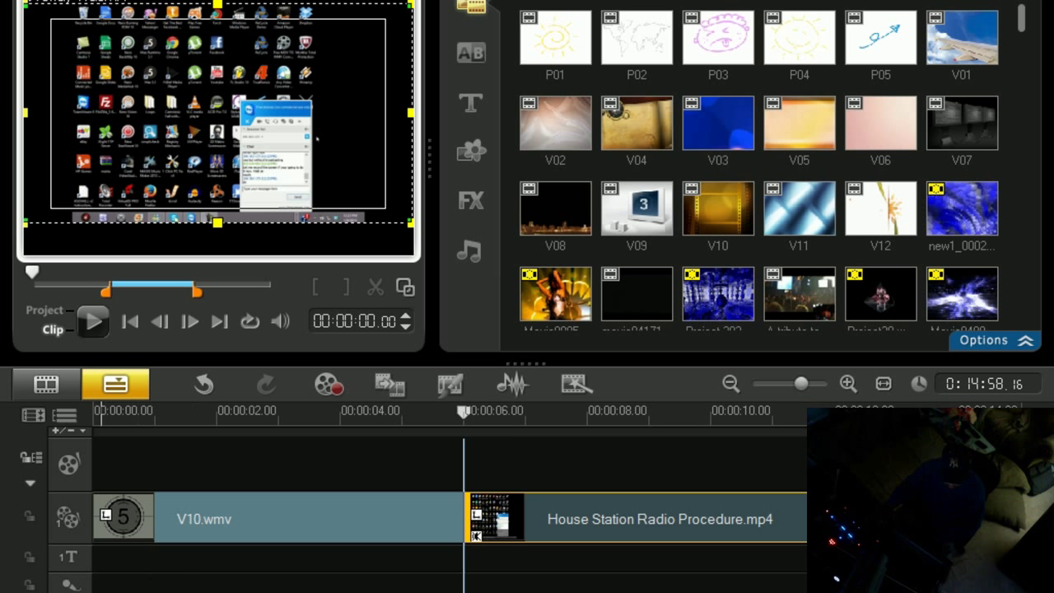
- Enable 5.1 surround sound in project settings, then play the whole project from the start
left_click(202, 565)
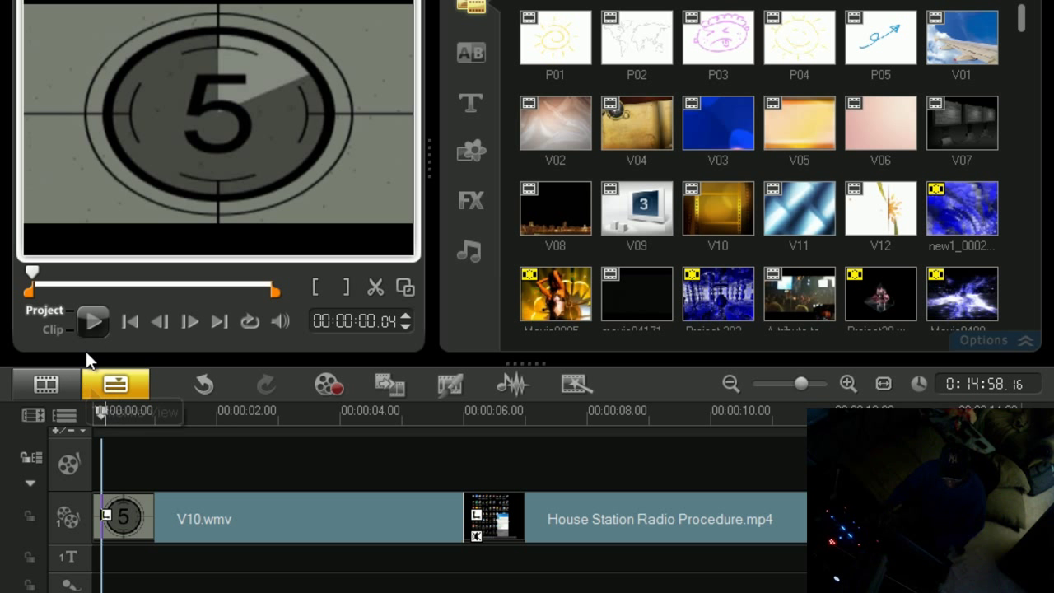
left_click(129, 322)
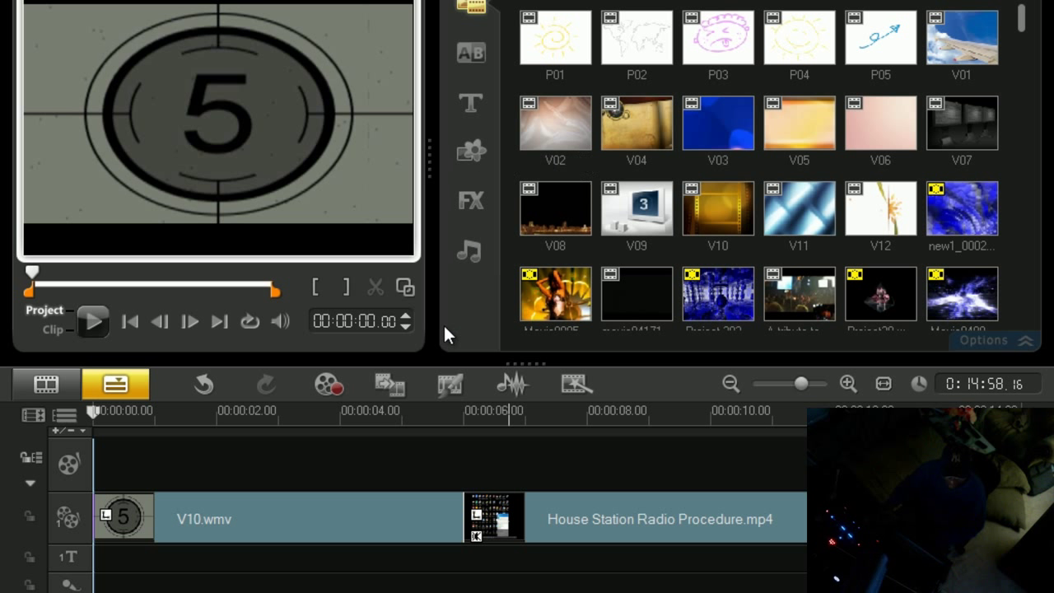
left_click(247, 1)
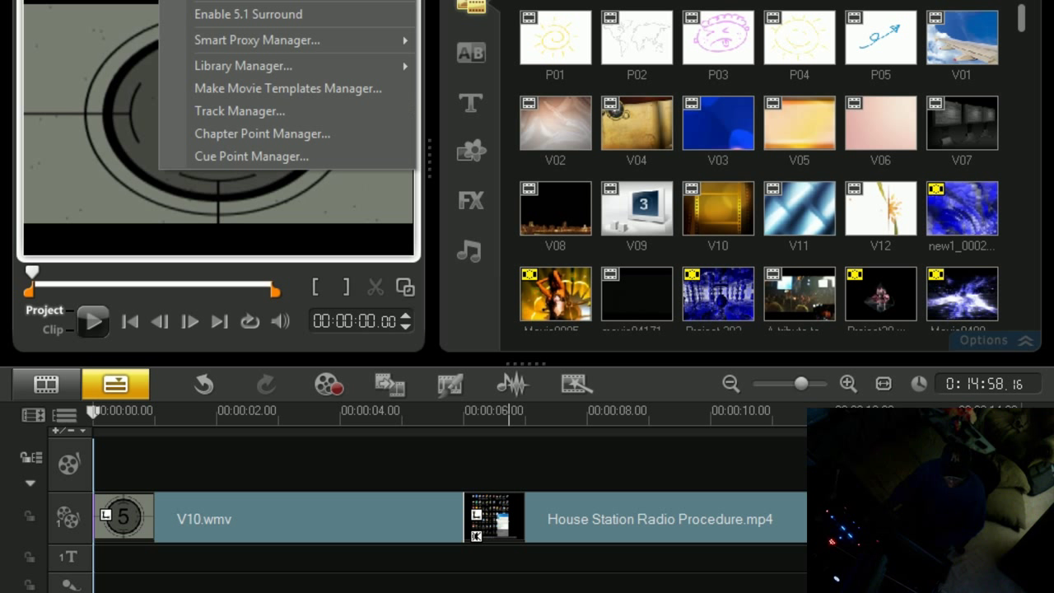
left_click(280, 14)
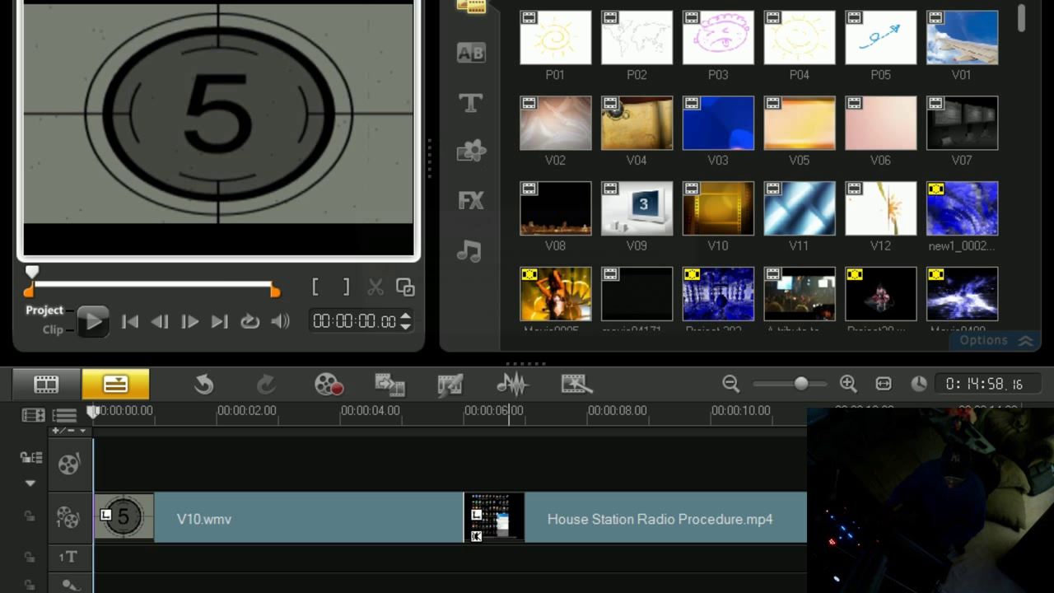
left_click(485, 318)
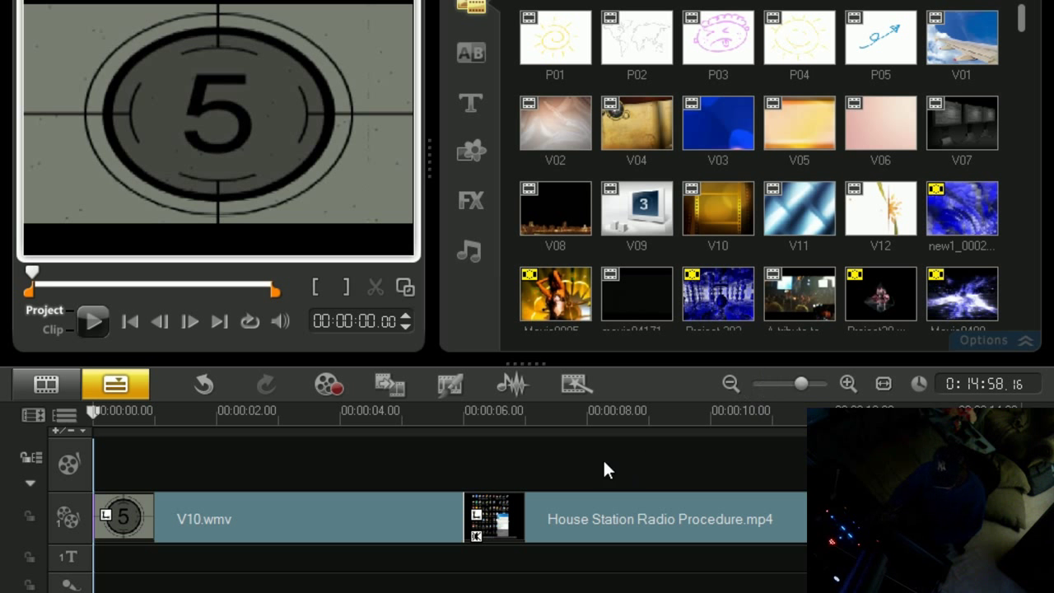
key("space")
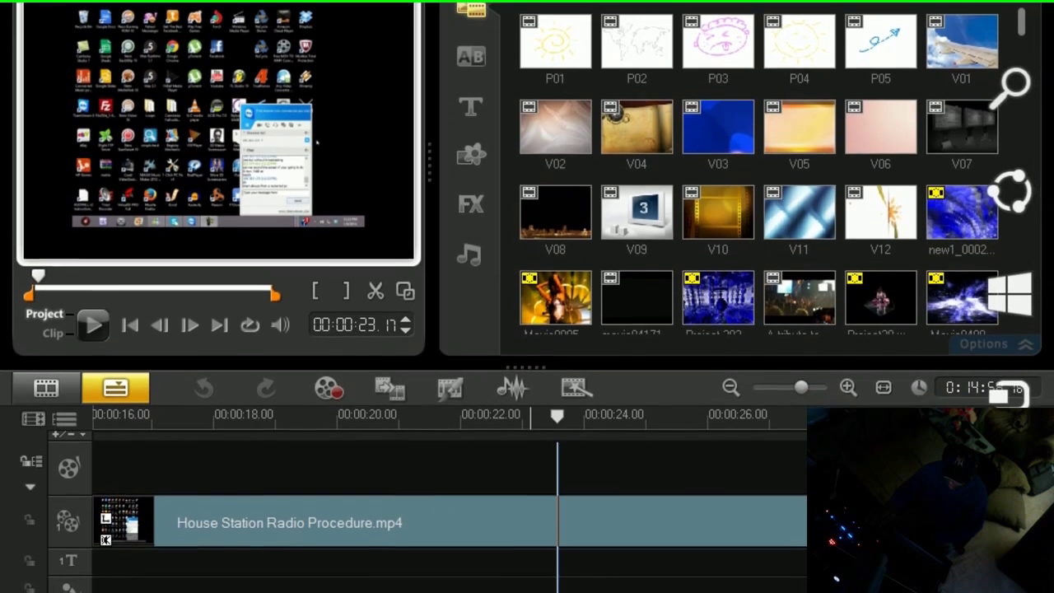
- Launch Winamp from the desktop and show its Media Library navigation tree
left_click(1053, 592)
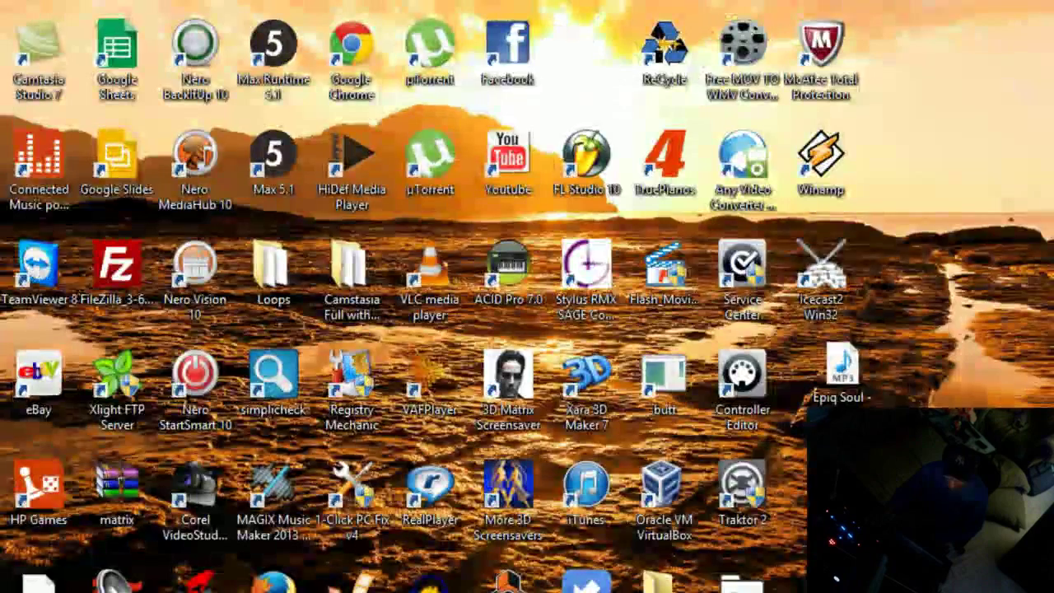
double_click(455, 365)
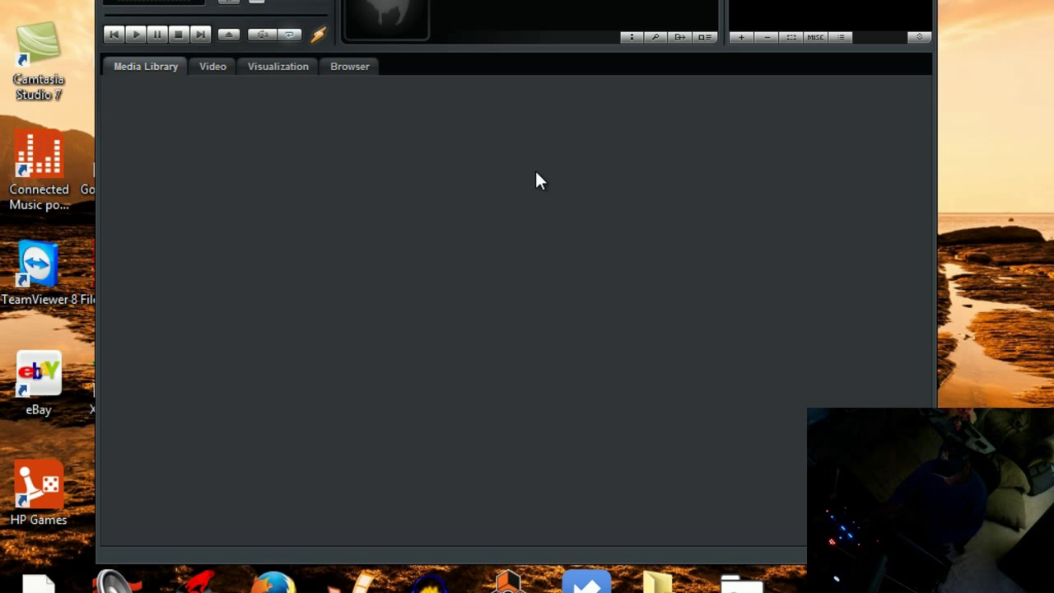
left_click(172, 66)
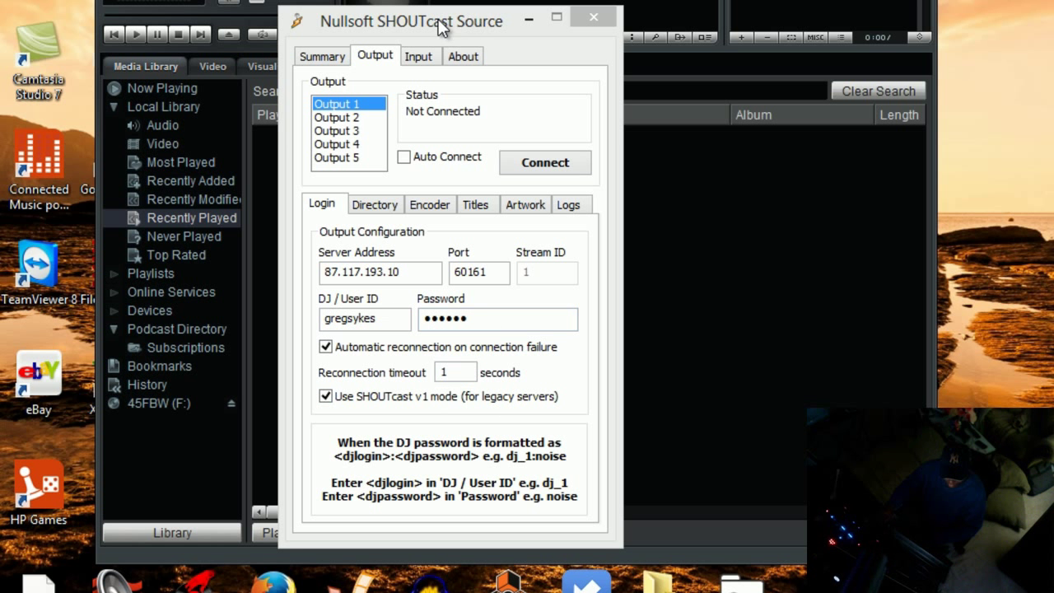
- Move the SHOUTcast Source settings aside, try connecting Output 1, and bring up the player's File menu
left_click_drag(440, 20, 688, 92)
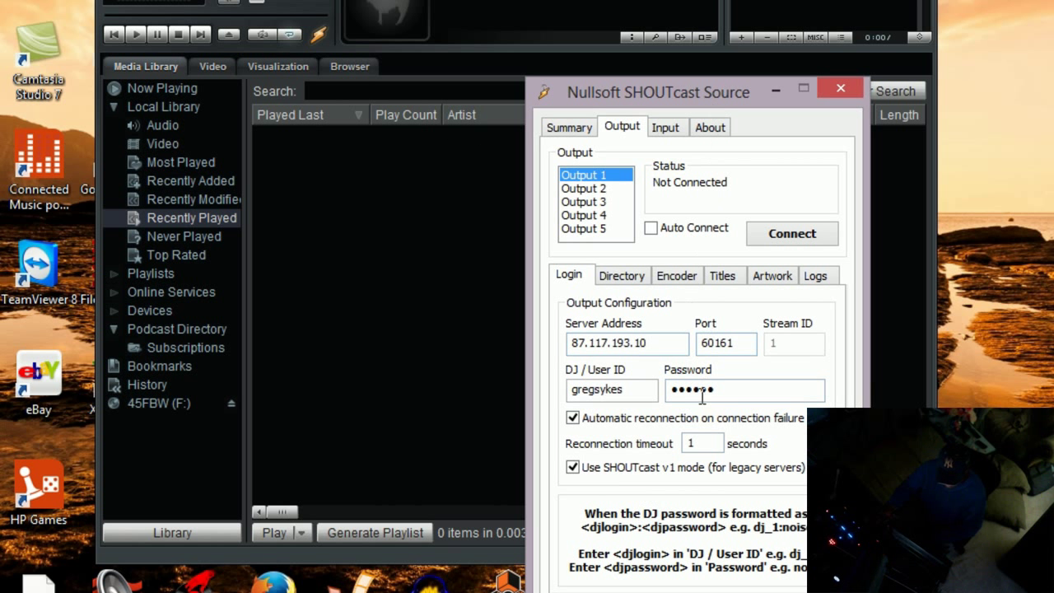
left_click(775, 254)
key("alt+Tab")
key("alt+f")
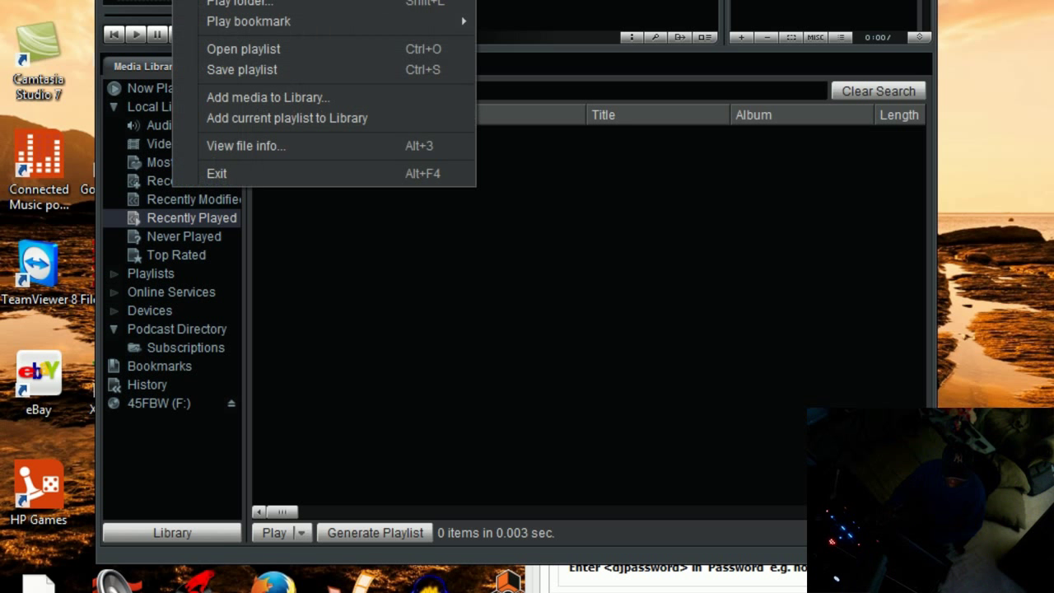
- Open the stream URL 127.0.0.1:8002/stream.ogg picked from the Open URL history
key("ctrl+l")
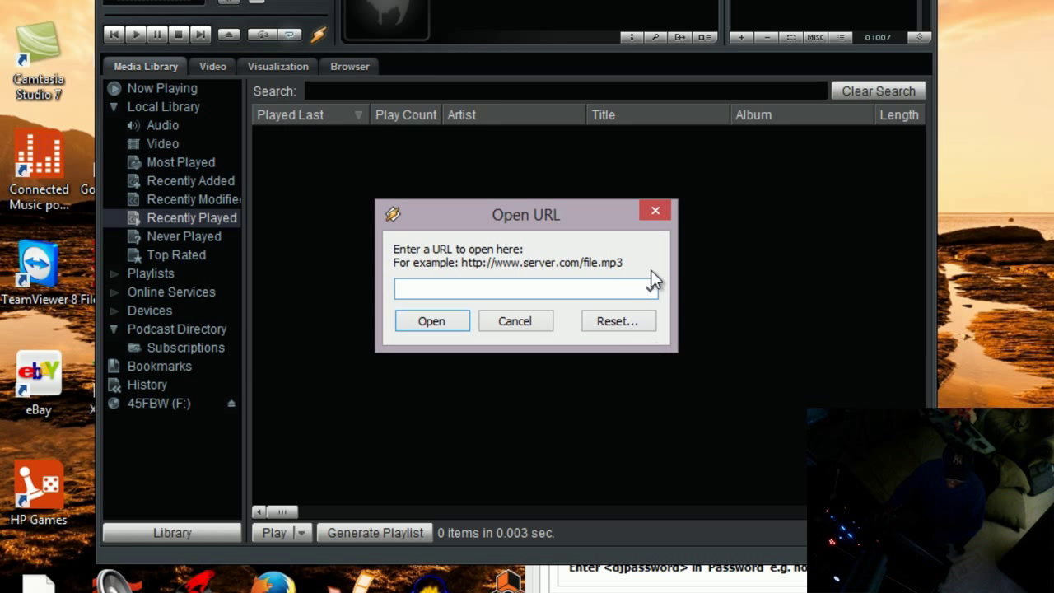
left_click(650, 285)
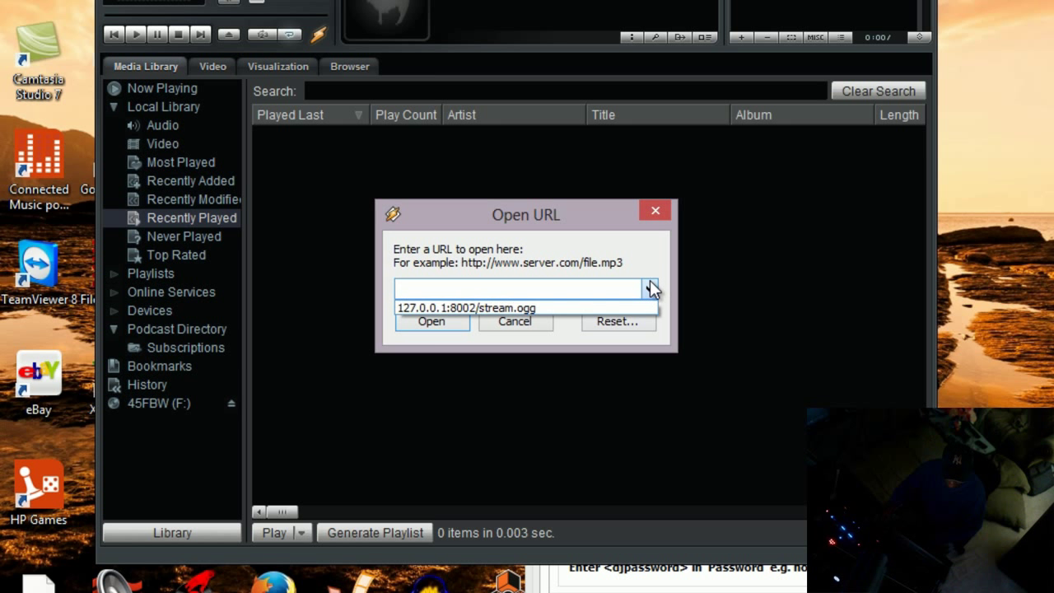
left_click(411, 309)
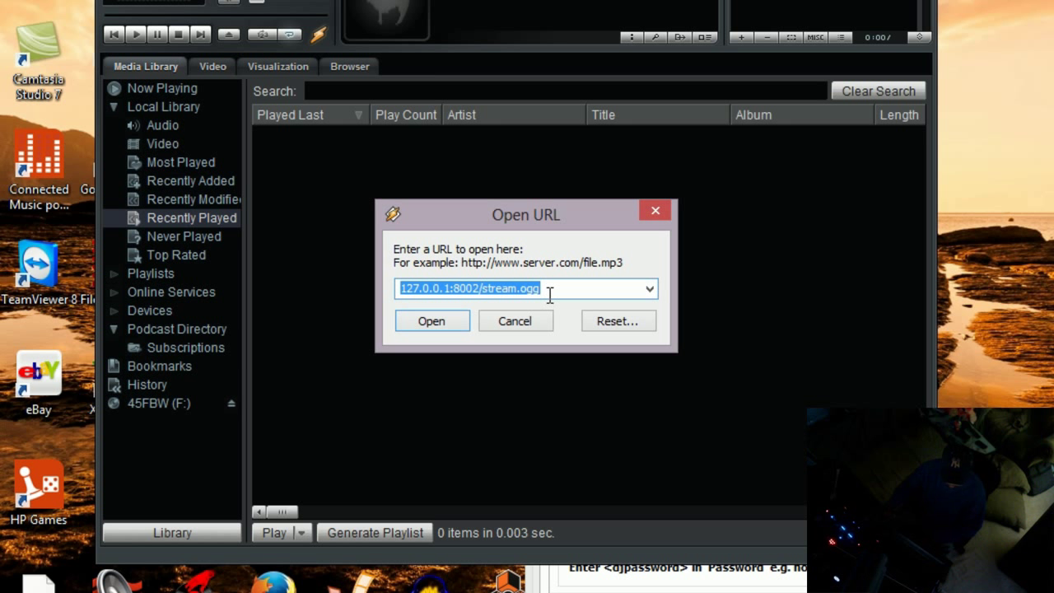
left_click(434, 321)
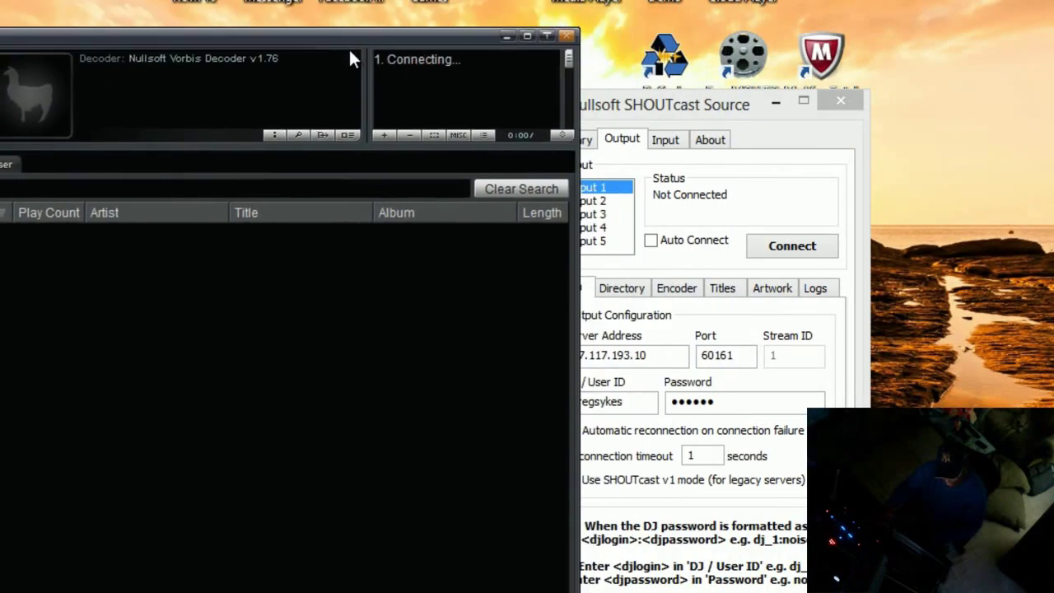
- Move the SHOUTcast Source settings beside the Winamp player and shift the player lower right
left_click(706, 97)
left_click_drag(706, 97, 339, 33)
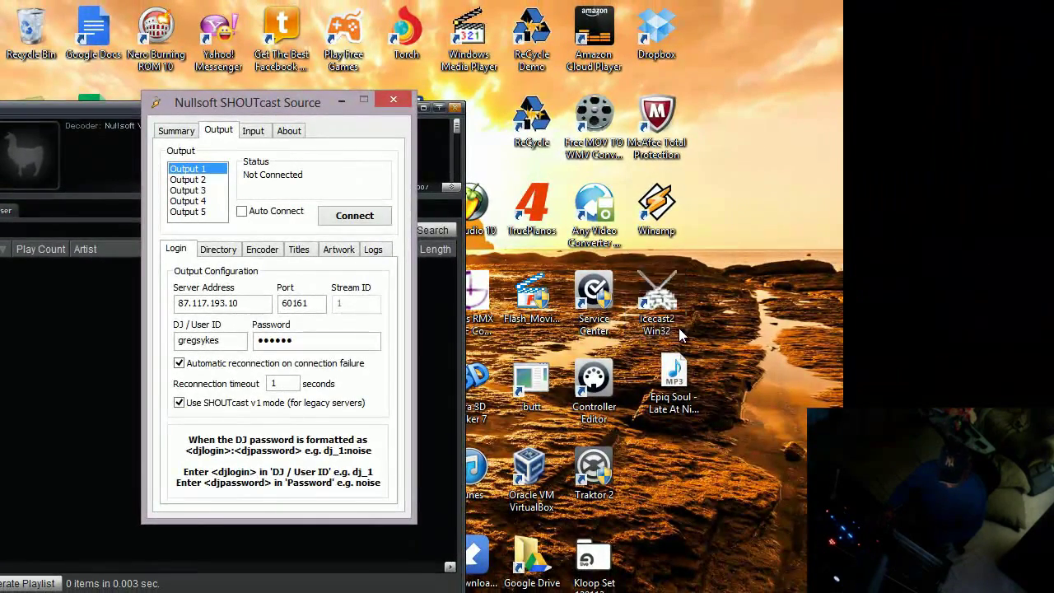
left_click(662, 292)
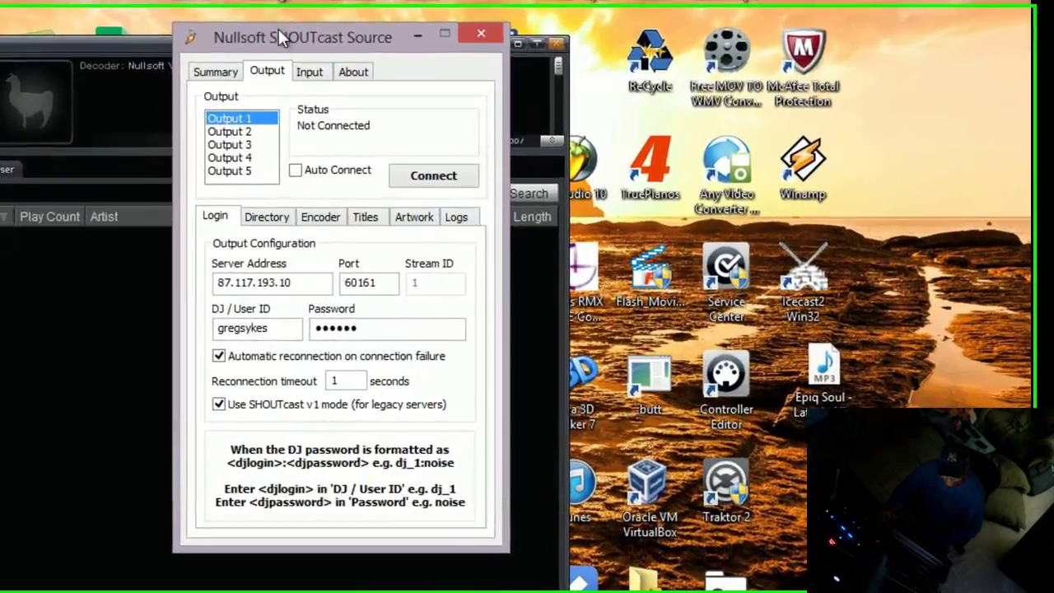
left_click_drag(246, 102, 622, 103)
left_click_drag(314, 37, 831, 23)
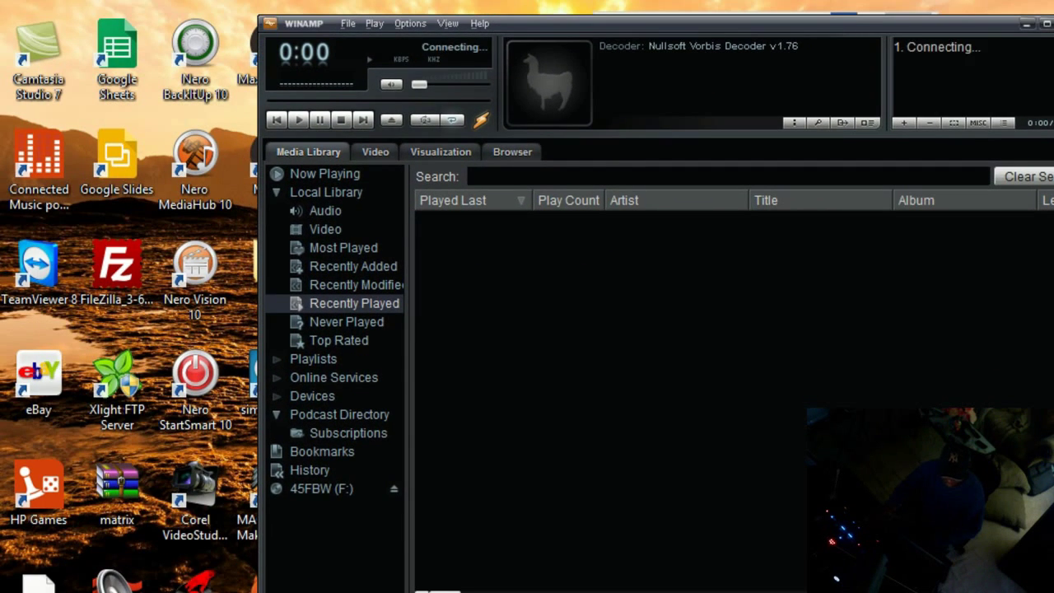
- Rewind deck A's track to its start and move the Traktor window down-left to reveal Winamp
left_click(173, 591)
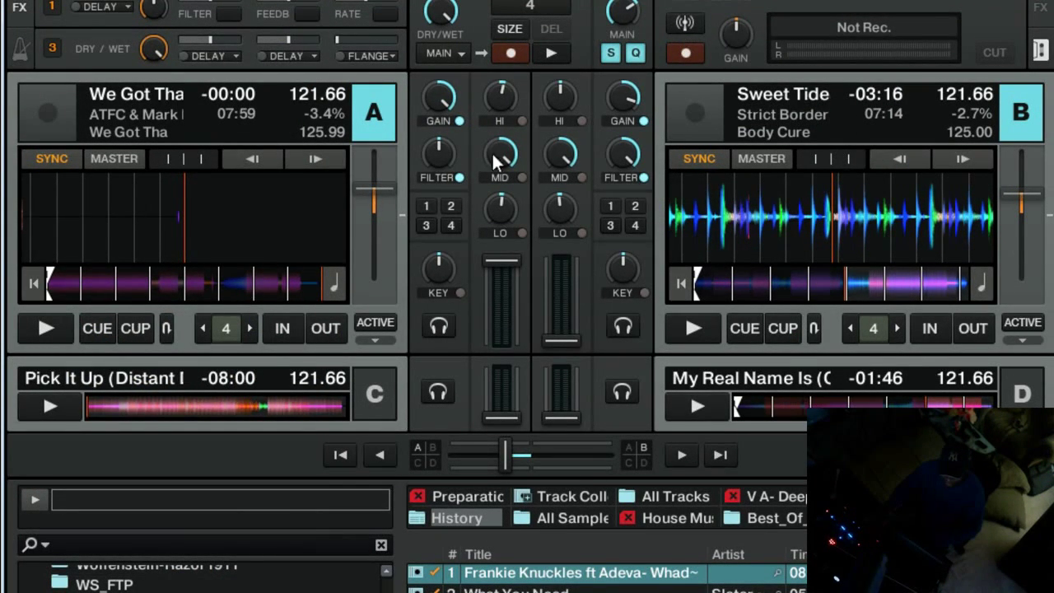
left_click(33, 284)
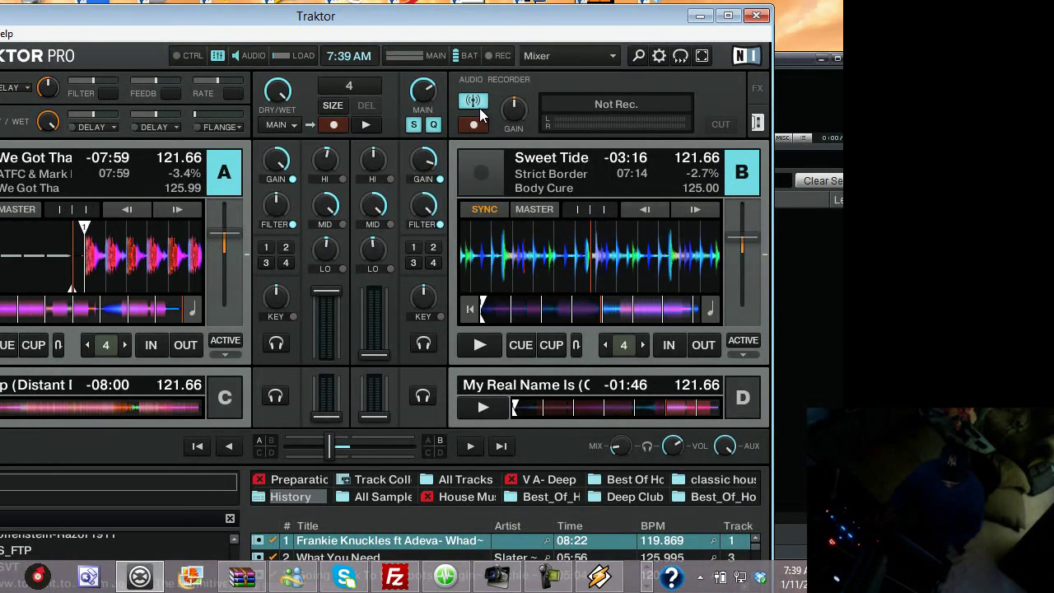
left_click_drag(603, 17, 243, 48)
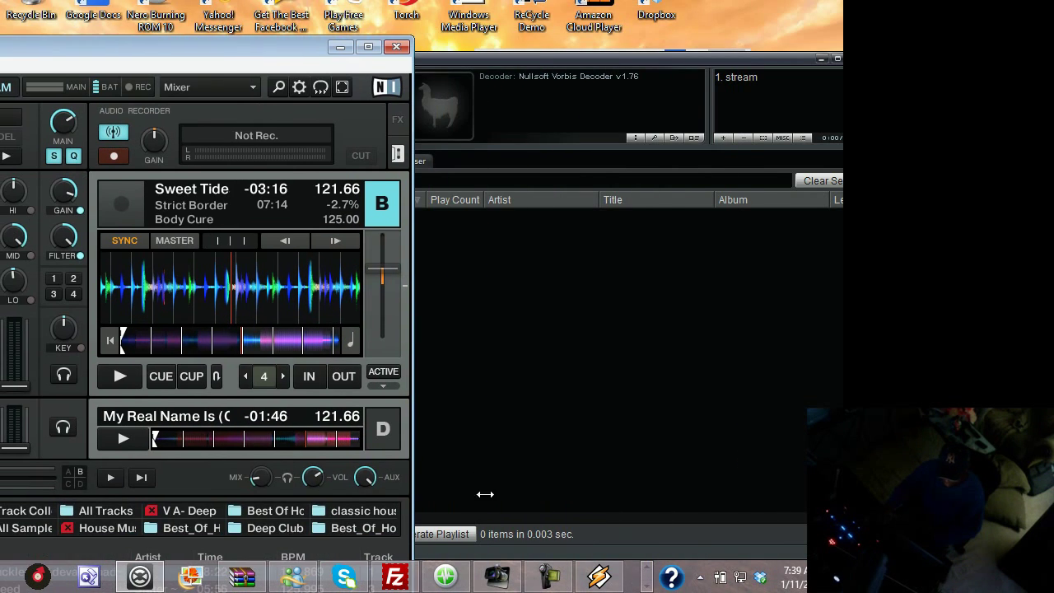
- Bring Winamp forward and move it down-right to uncover the SHOUTcast Source settings
left_click(647, 570)
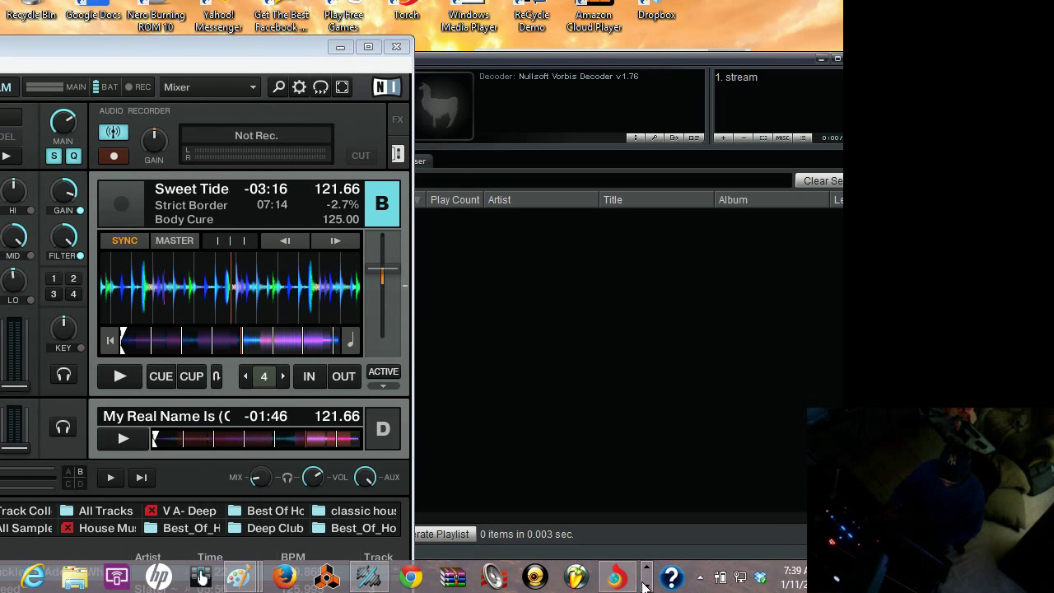
left_click(647, 577)
left_click(601, 576)
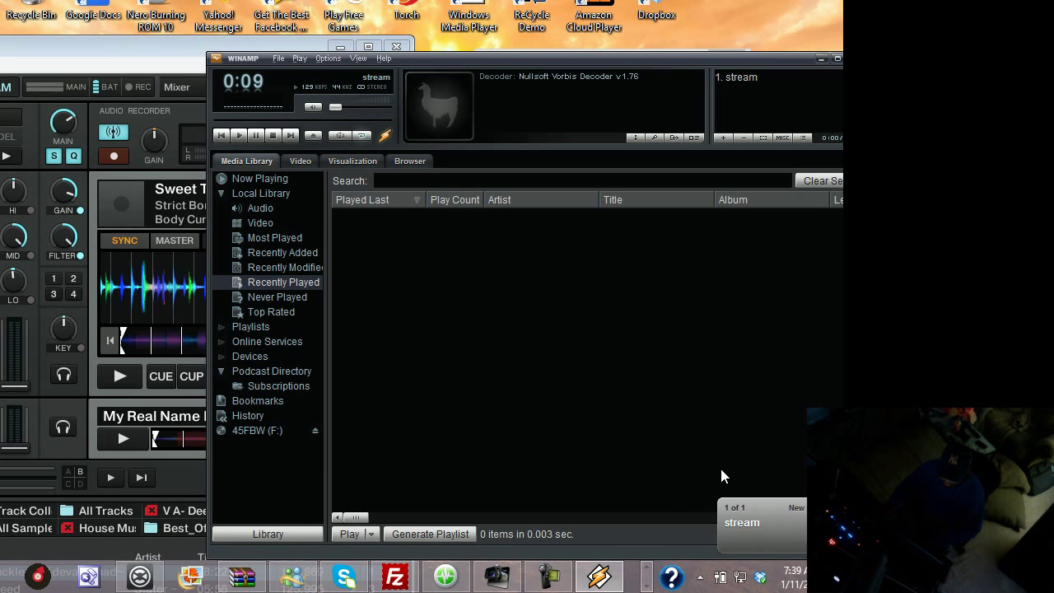
left_click_drag(656, 53, 619, 332)
left_click_drag(594, 62, 644, 321)
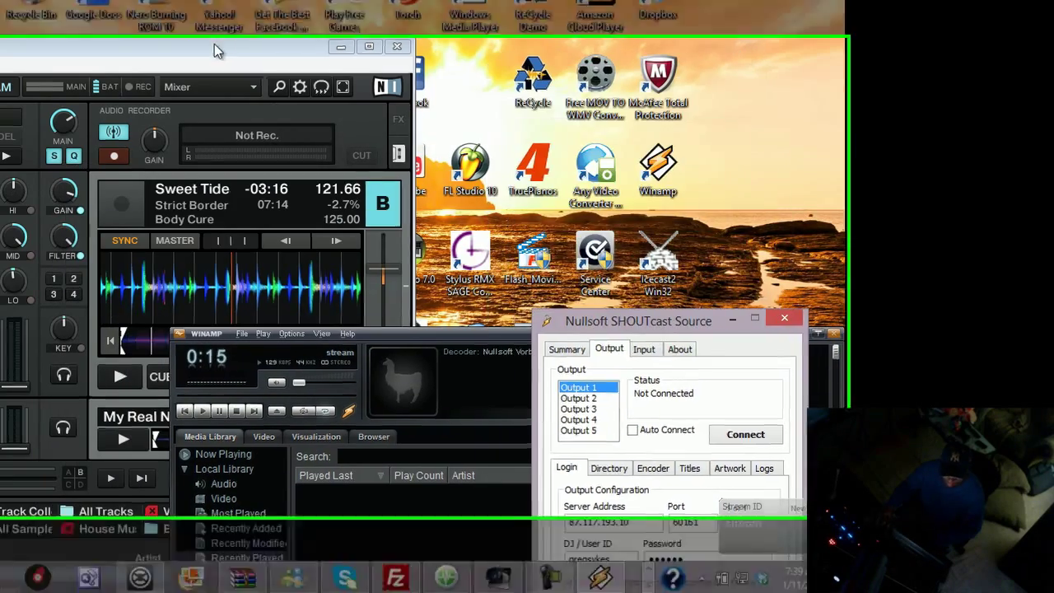
- Shrink the Traktor window below Winamp, with Winamp moved to the top right
left_click_drag(185, 47, 403, 366)
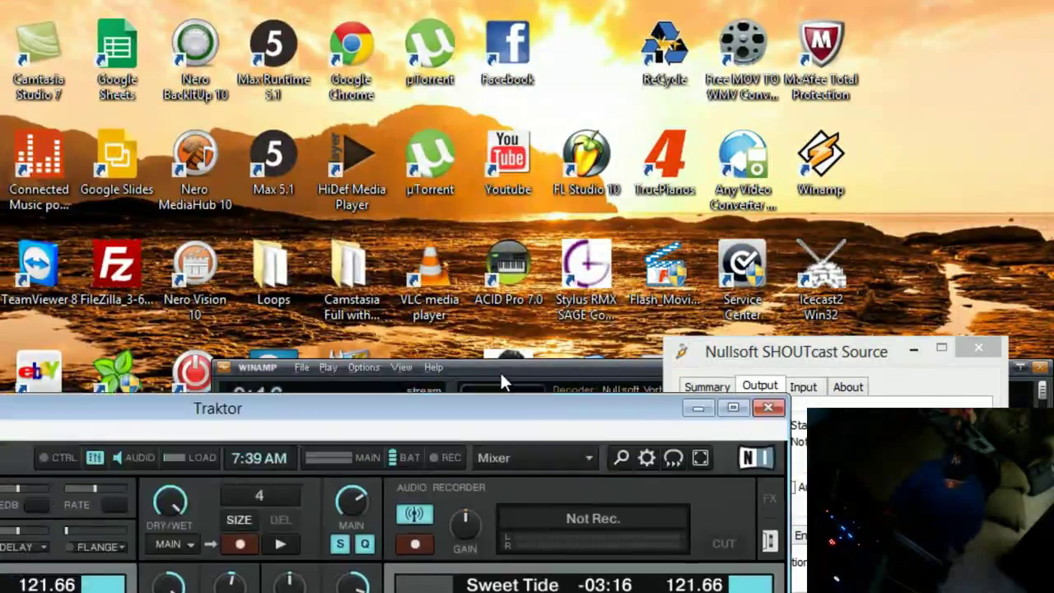
left_click_drag(500, 371, 461, 23)
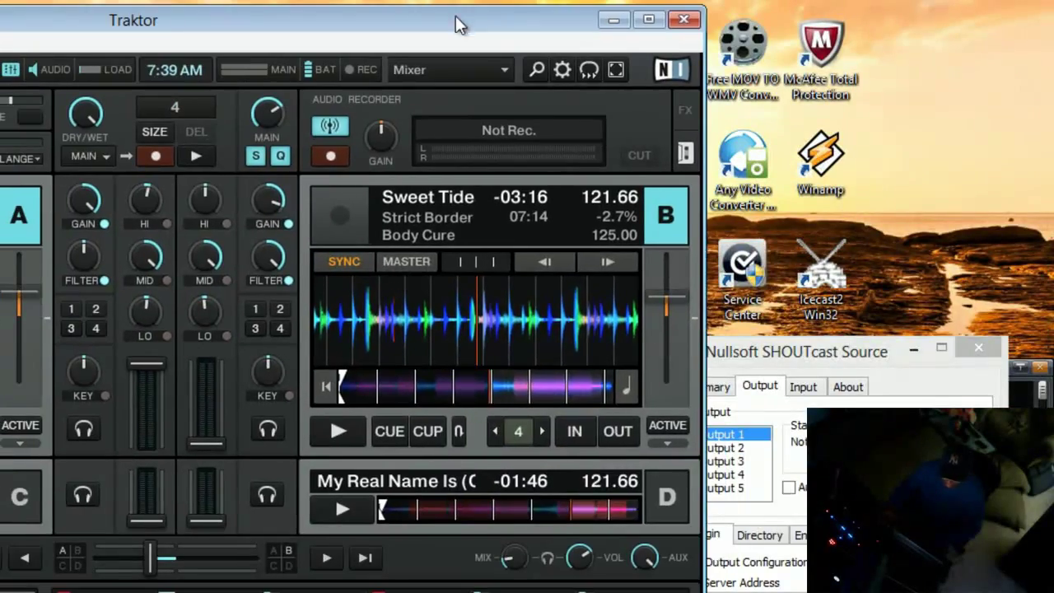
left_click_drag(824, 352, 330, 65)
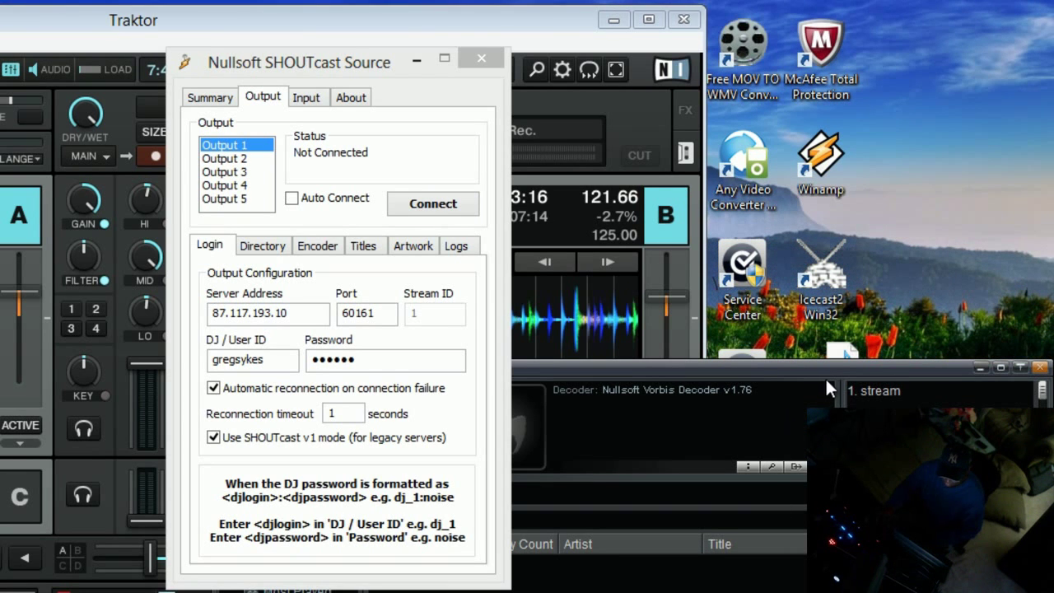
left_click_drag(788, 380, 950, 28)
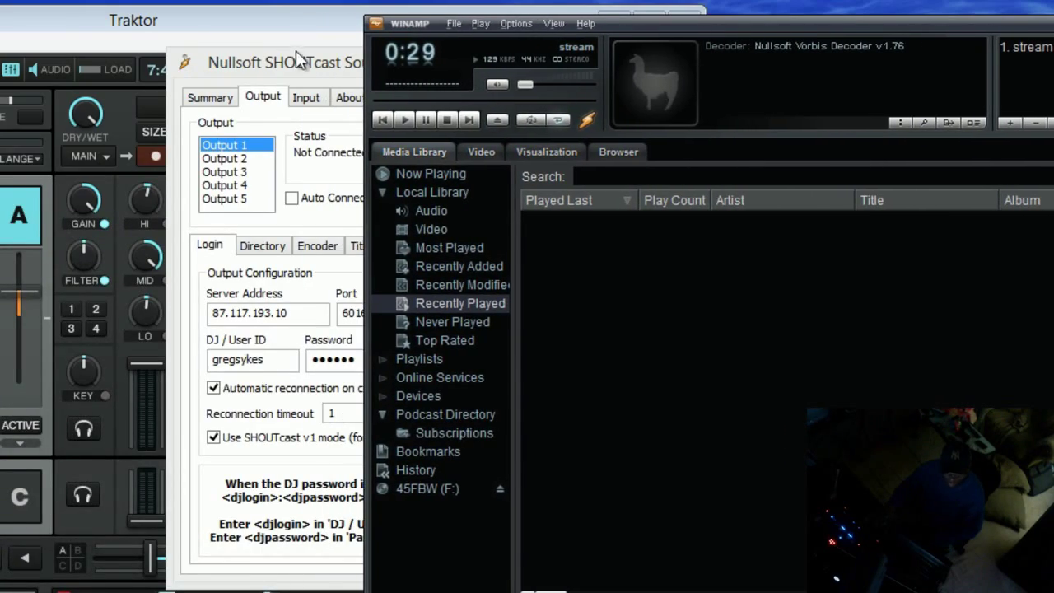
left_click_drag(301, 28, 798, 104)
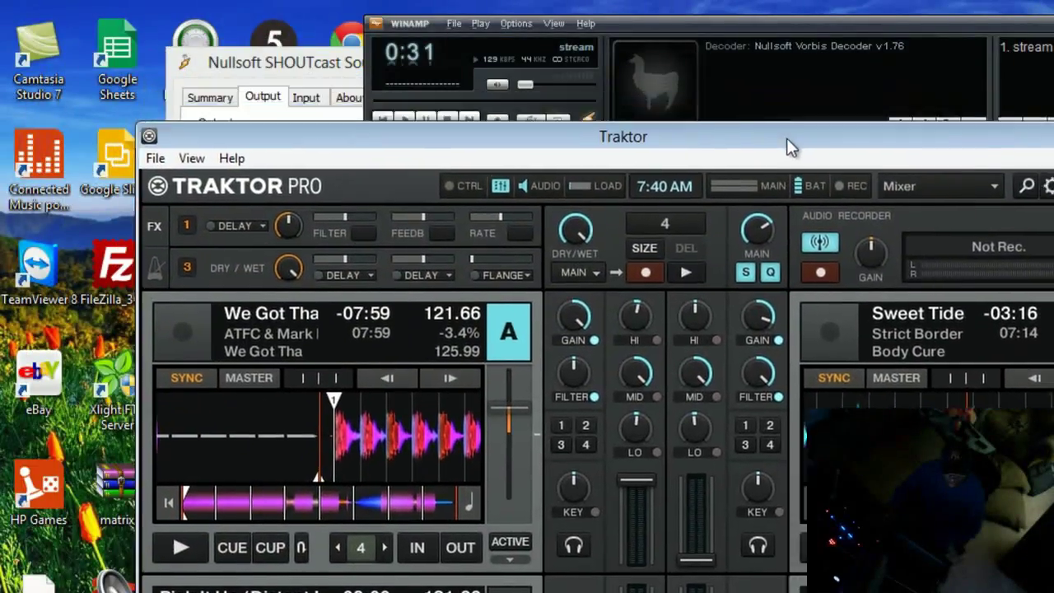
left_click_drag(785, 148, 415, 197)
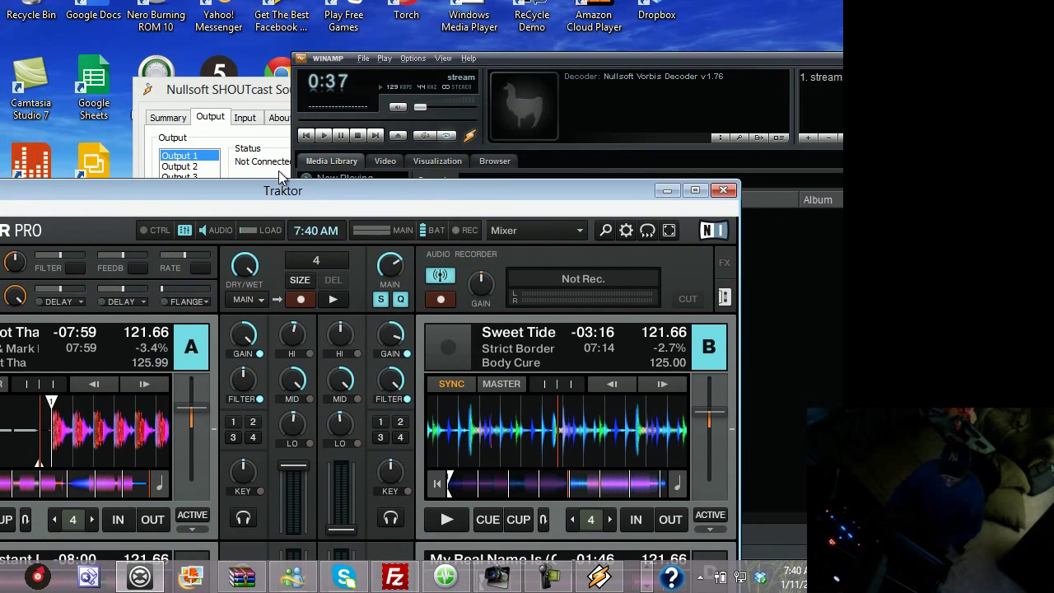
- Restart Winamp's stream playback and move the player lower to uncover the SHOUTcast window
left_click(324, 136)
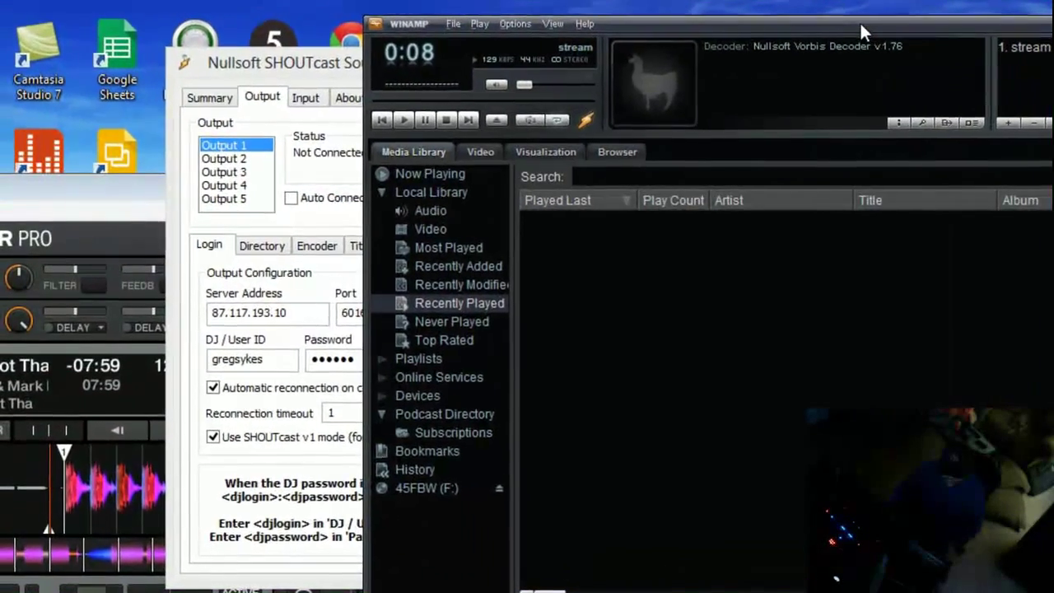
left_click_drag(860, 32, 538, 0)
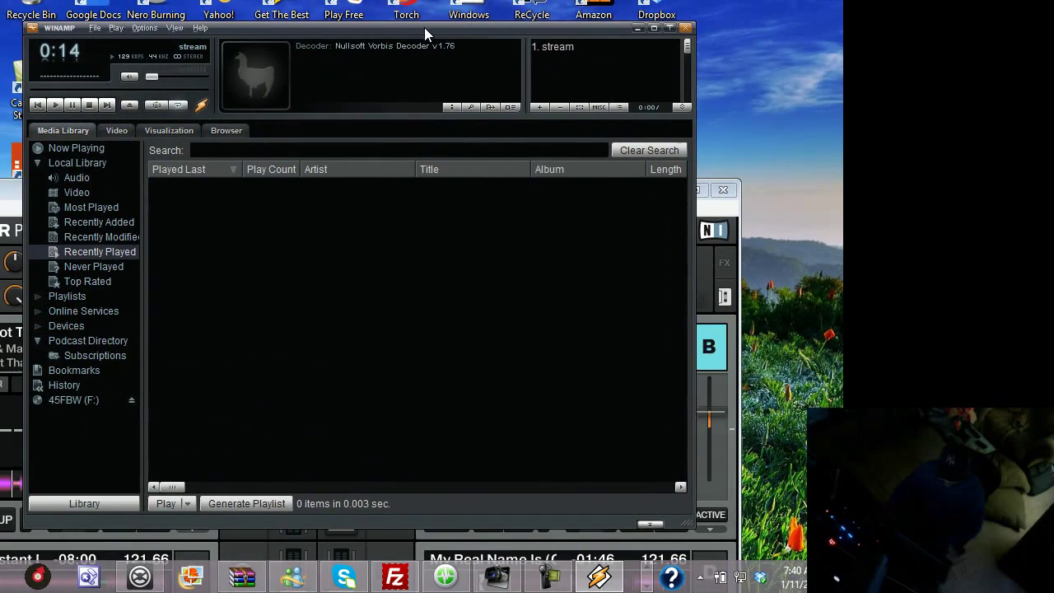
left_click_drag(425, 29, 430, 29)
- Move Winamp and Traktor left and launch Icecast2 Win32 from its desktop shortcut
left_click(601, 579)
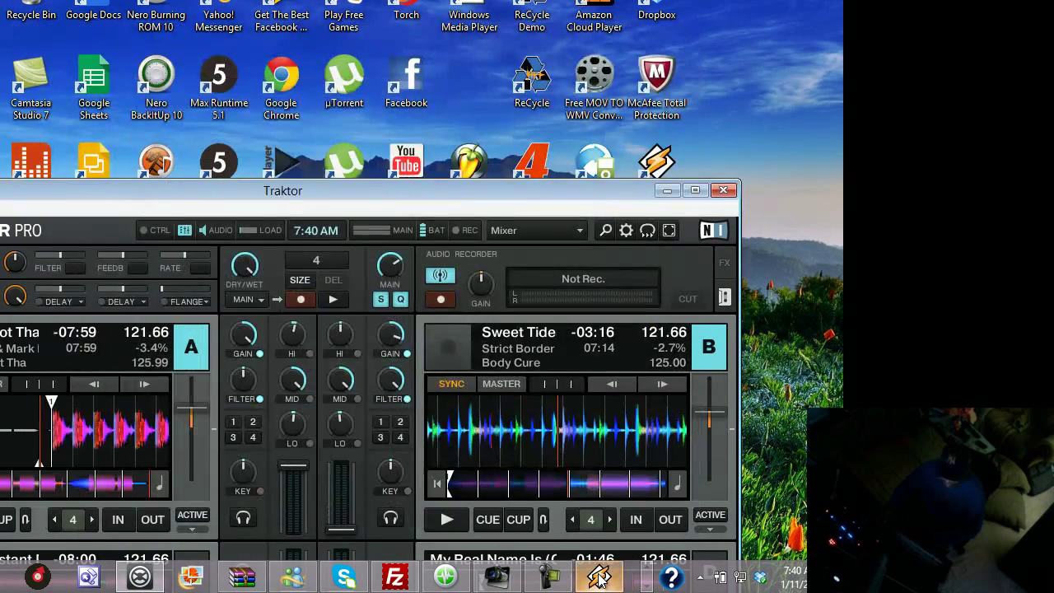
left_click(601, 579)
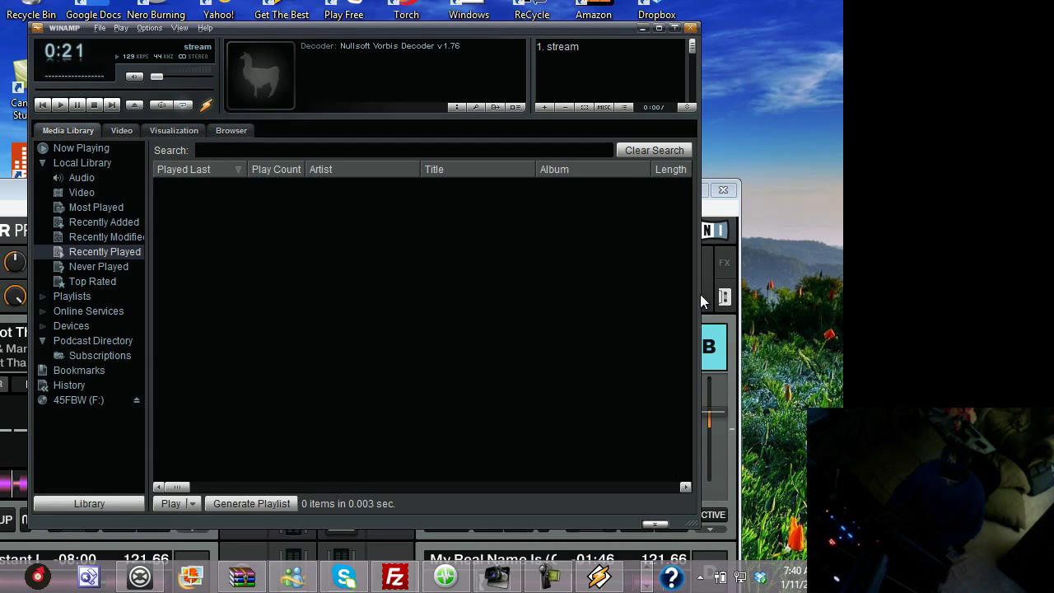
left_click_drag(615, 27, 347, 30)
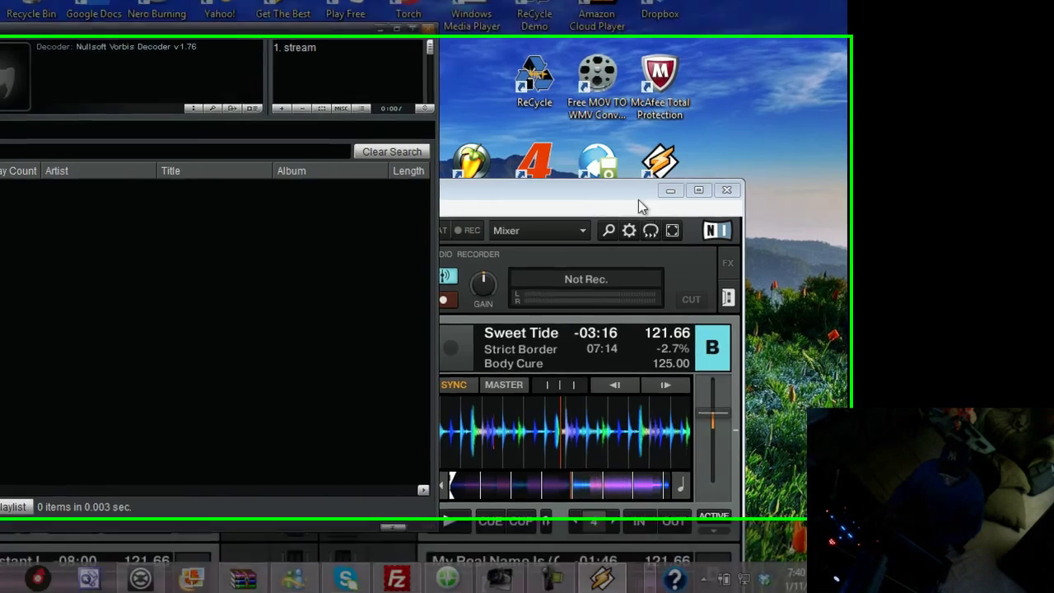
left_click_drag(638, 196, 313, 175)
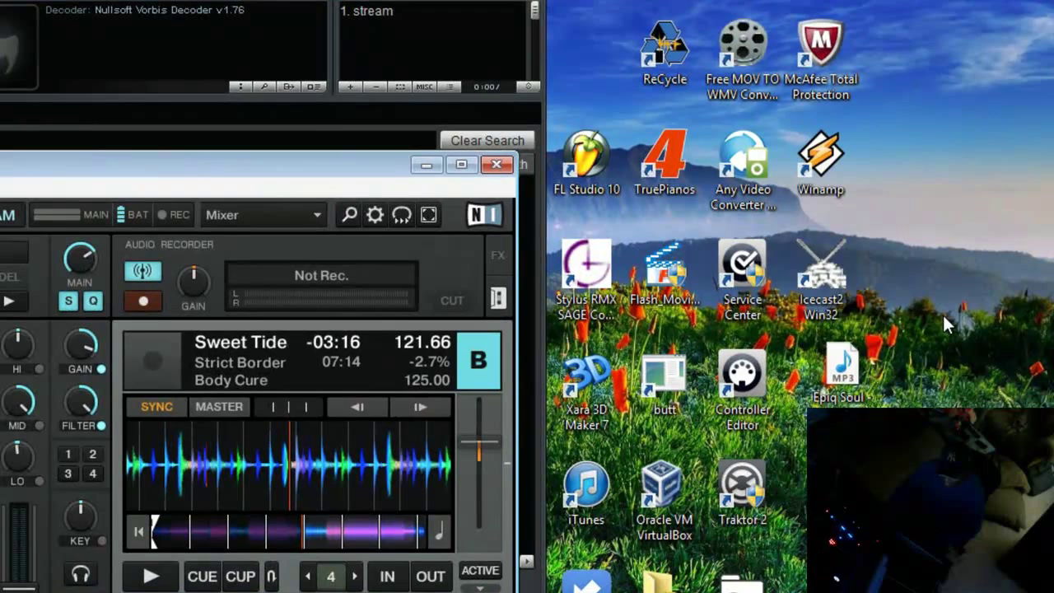
left_click(842, 275)
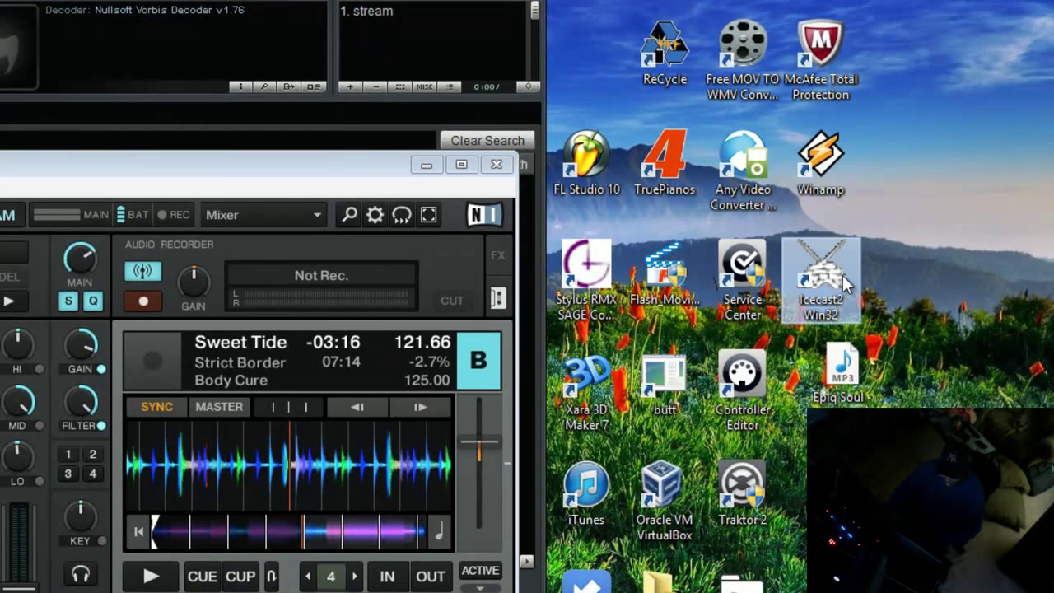
double_click(843, 275)
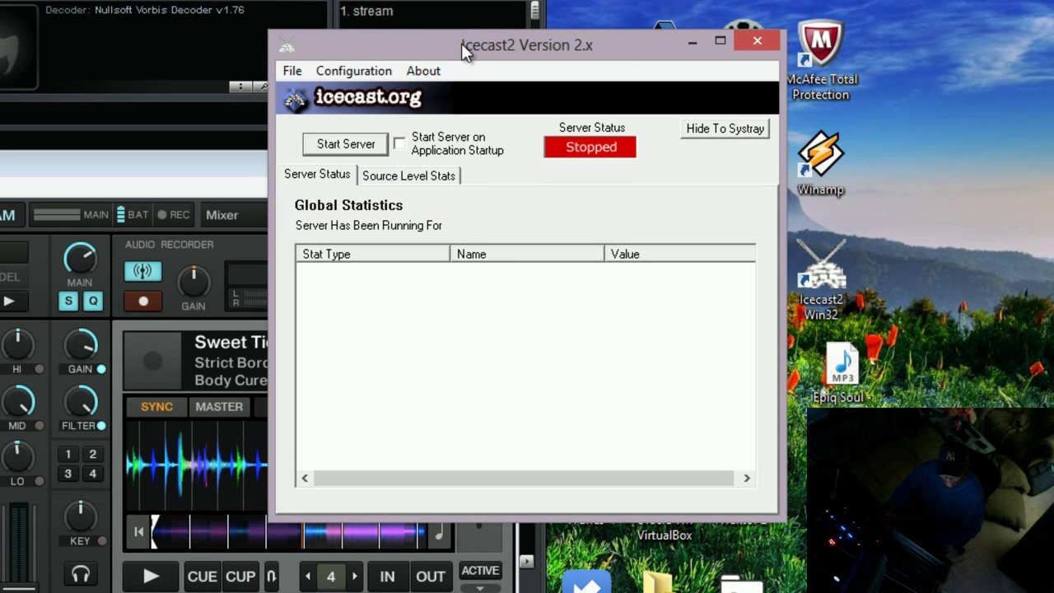
- Move the Icecast2 window right, start the server, and bring Traktor forward on the right
left_click_drag(466, 51, 725, 43)
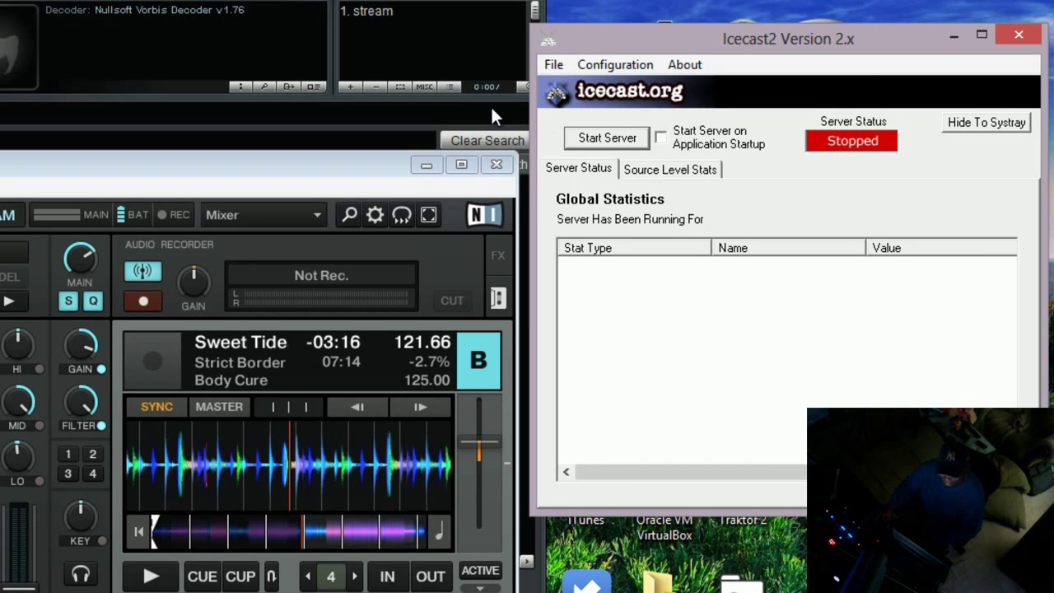
left_click(605, 139)
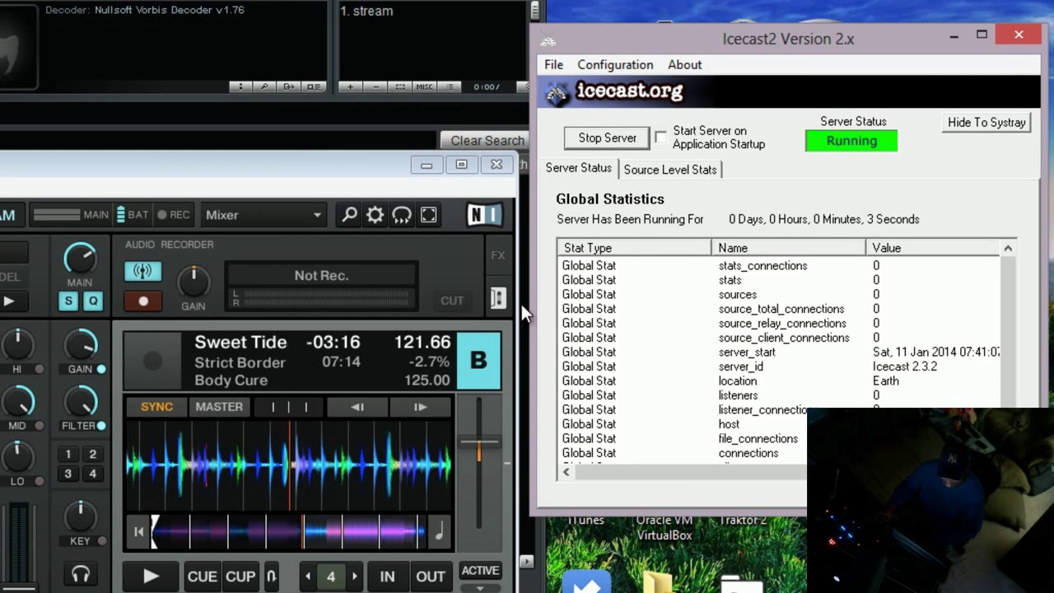
left_click_drag(249, 166, 847, 164)
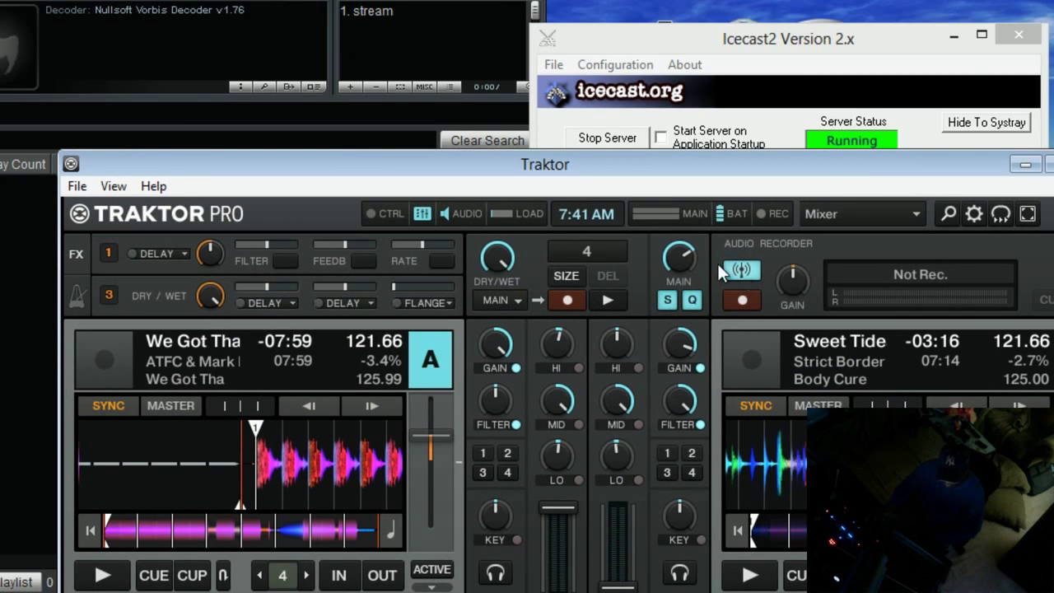
- Play the URL 127.0.0.1:8002/stream.ogg in Winamp through File > Play URL
left_click(180, 10)
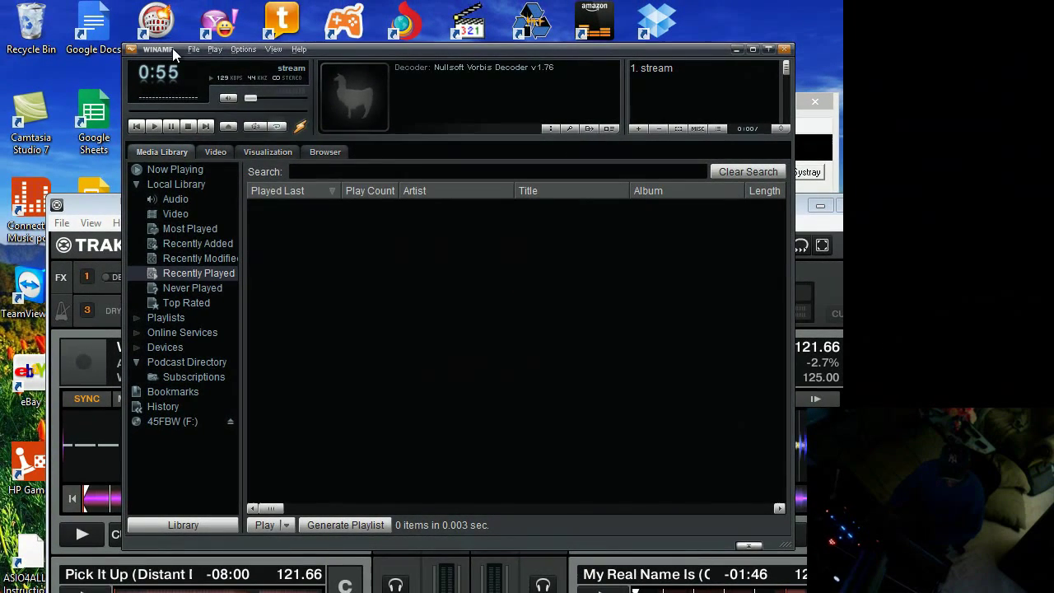
left_click(193, 49)
left_click(244, 84)
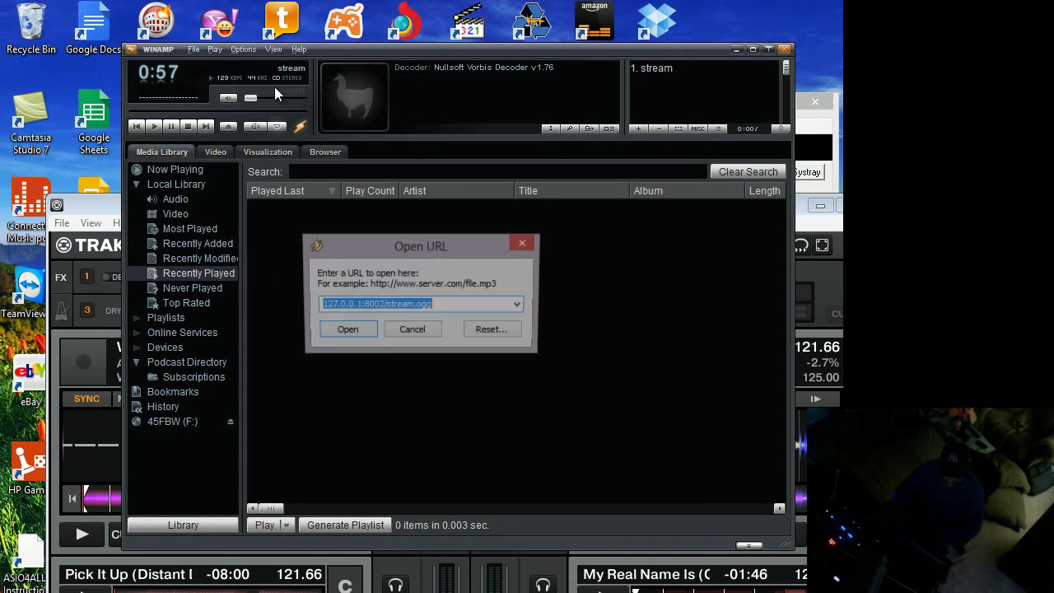
left_click(346, 331)
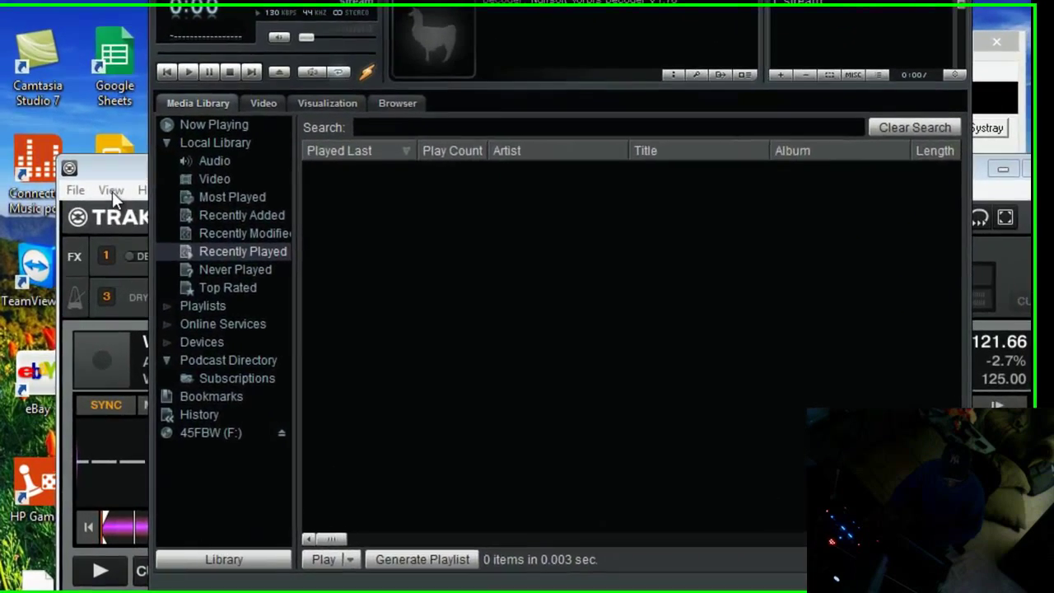
left_click(91, 224)
- Start deck A playing, then exit full screen and place the Traktor window below Winamp
mouse_move(123, 223)
left_click(599, 187)
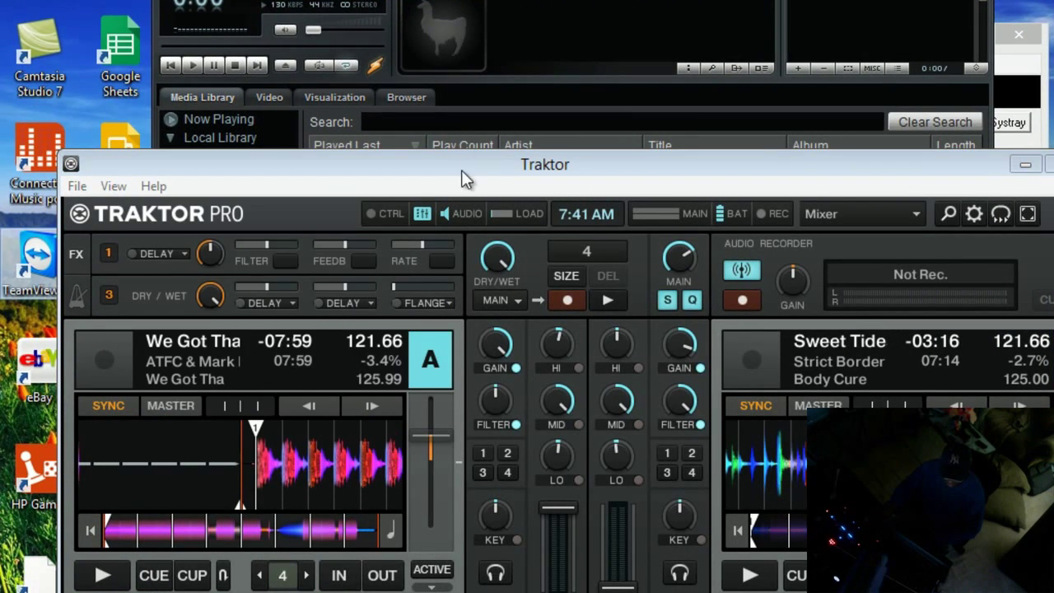
left_click_drag(463, 172, 516, 43)
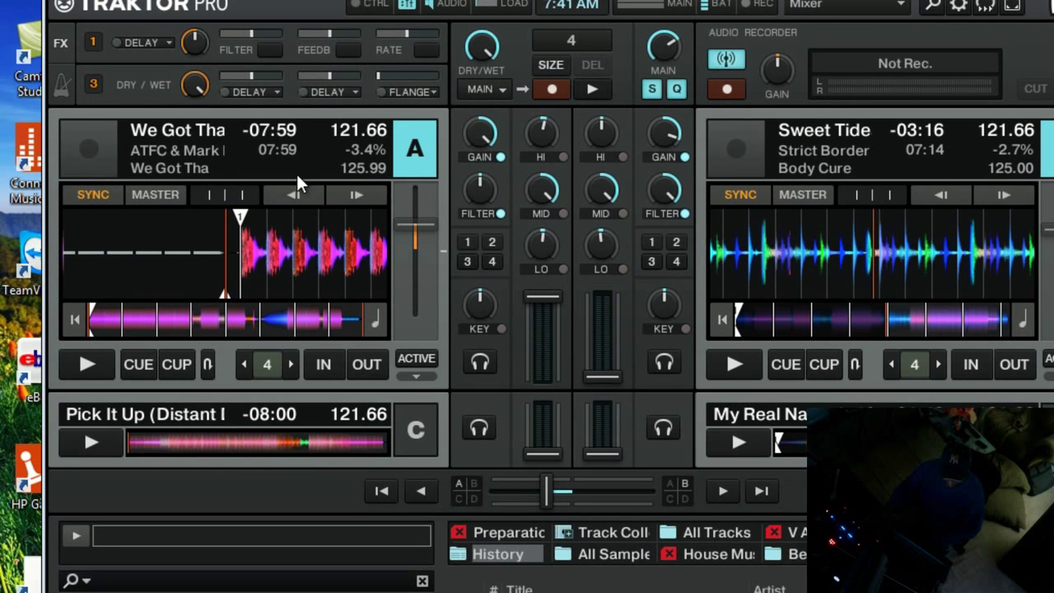
left_click(81, 366)
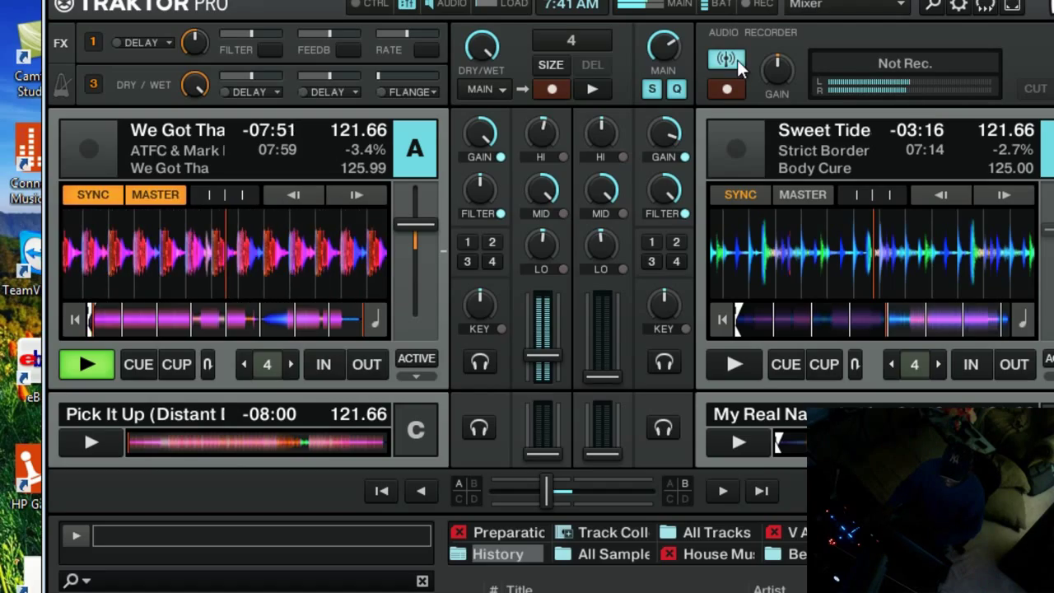
key("F11")
left_click_drag(669, 5, 550, 289)
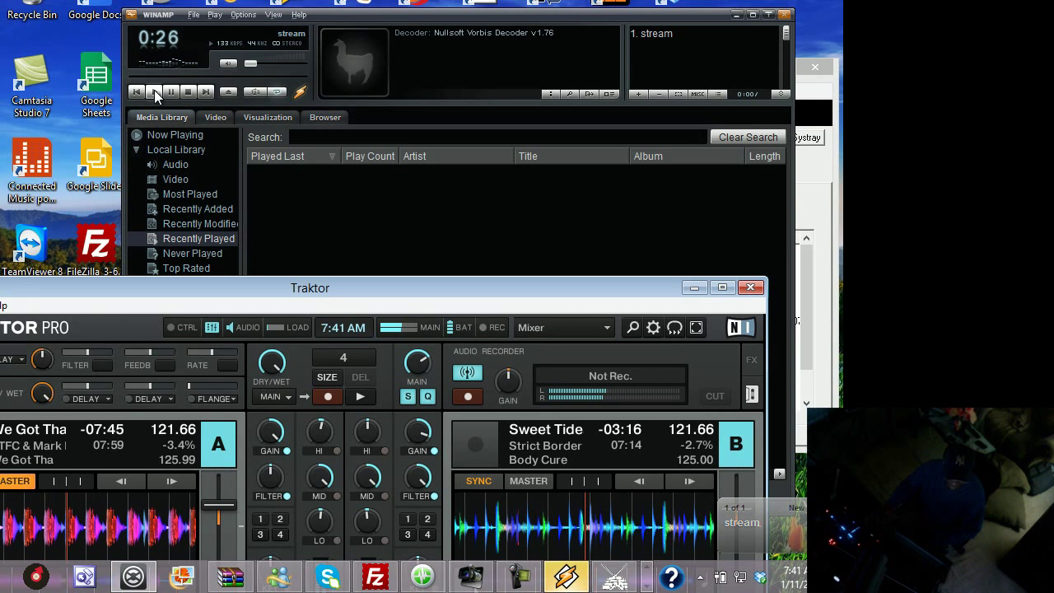
- Restart Winamp's stream, move Winamp and SHOUTcast to the upper right, and enlarge Traktor
left_click(154, 91)
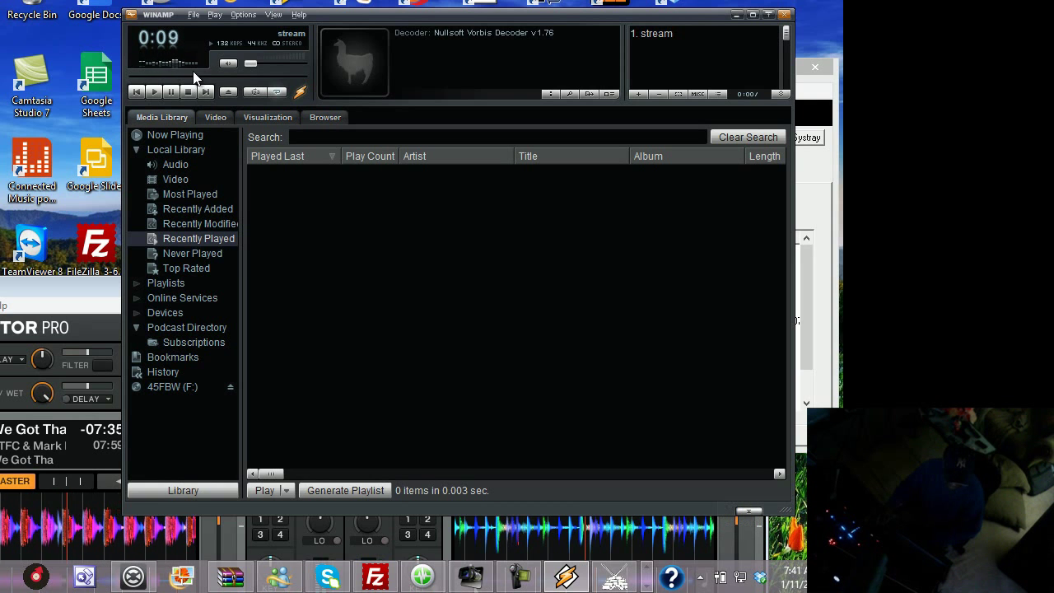
left_click_drag(197, 86, 295, 95)
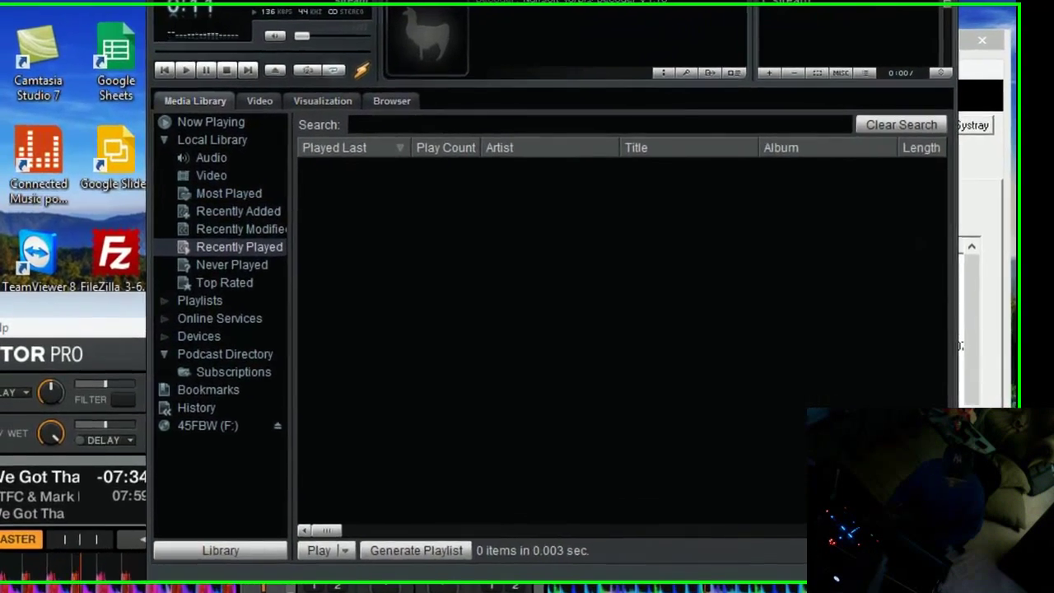
left_click_drag(736, 2, 812, 283)
left_click_drag(632, 266, 799, 73)
left_click_drag(340, 63, 741, 37)
left_click_drag(228, 309, 500, 0)
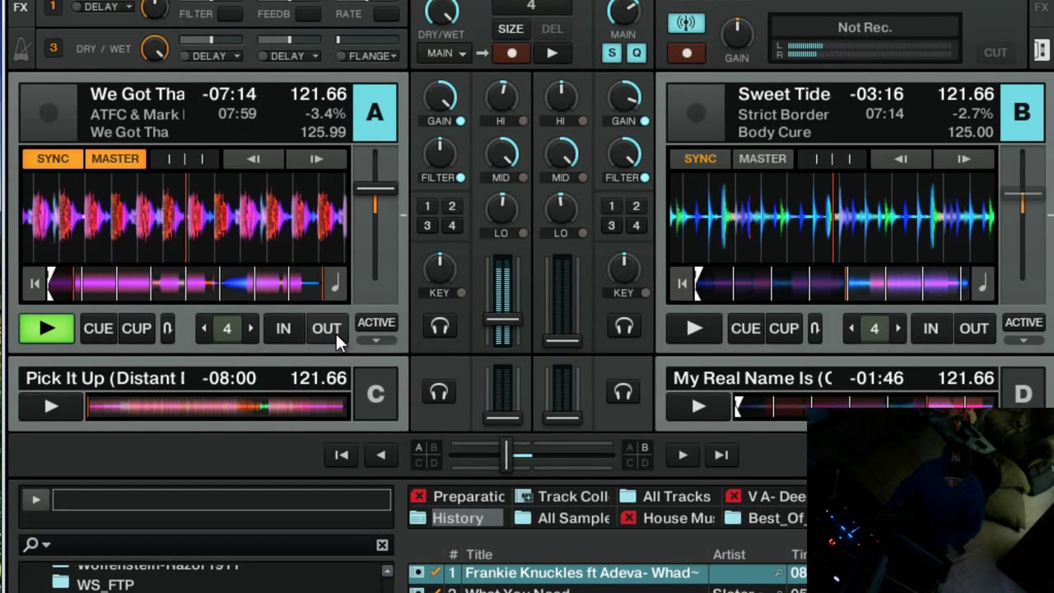
- Shift Traktor aside to show SHOUTcast's Output login settings, then return it up-left full-screen
left_click_drag(772, 9, 901, 359)
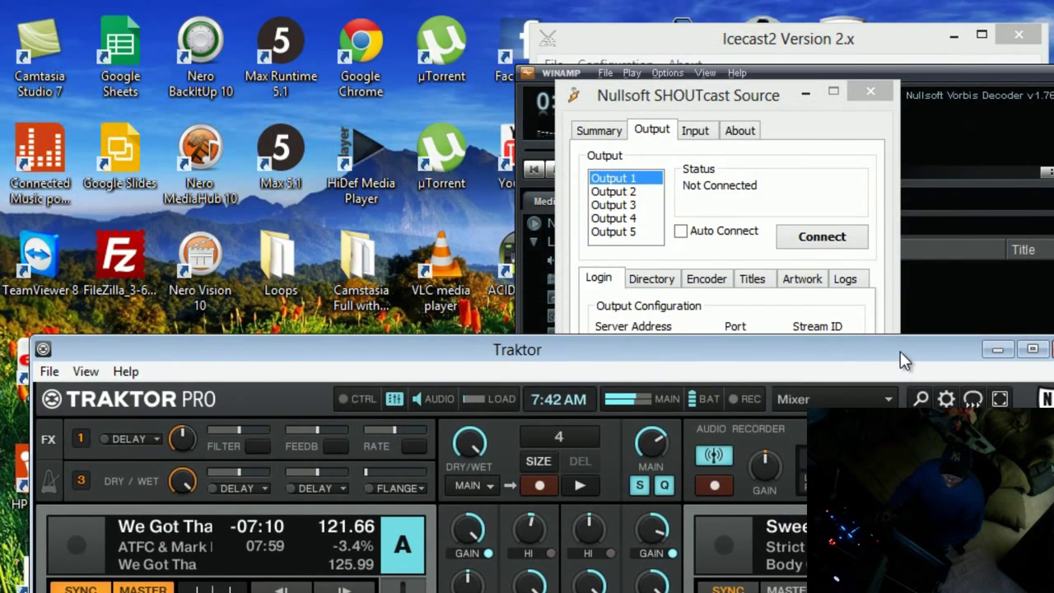
left_click_drag(839, 334, 689, 338)
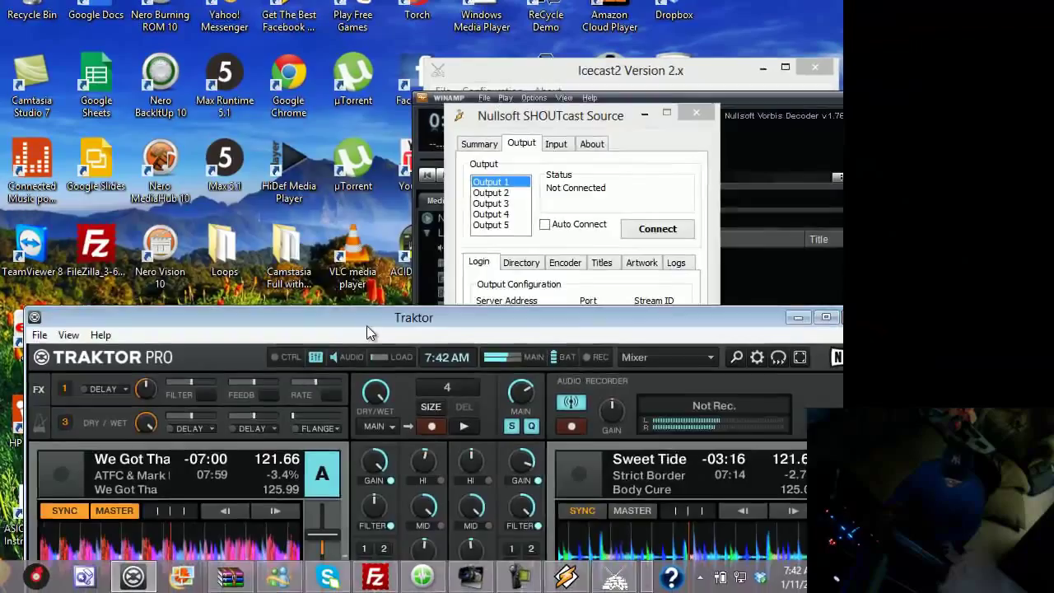
mouse_move(459, 357)
left_mouse_down()
mouse_move(549, 74)
mouse_move(462, 368)
left_mouse_up()
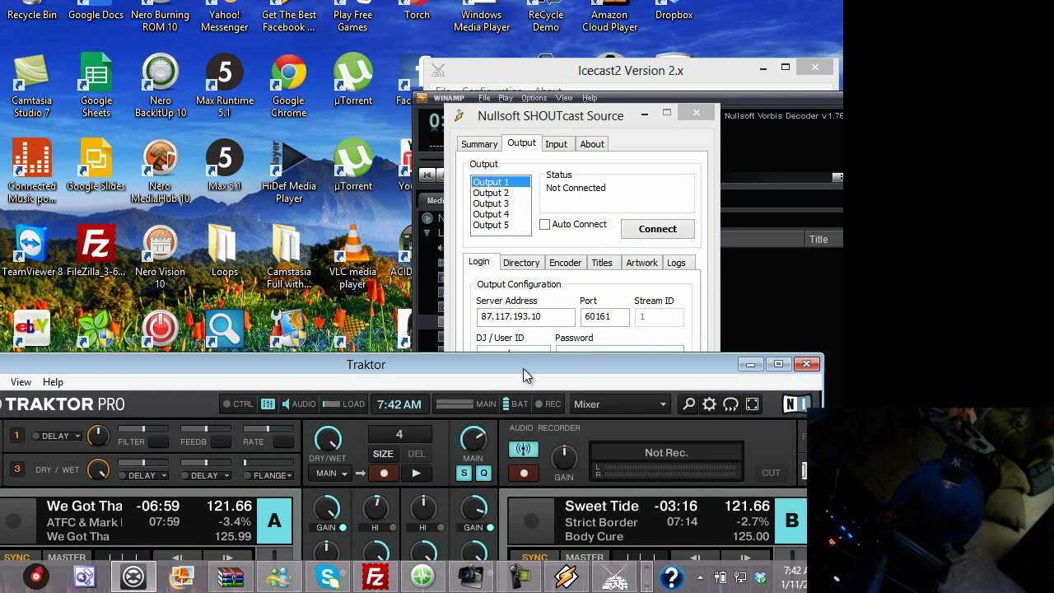
left_click_drag(523, 368, 502, 148)
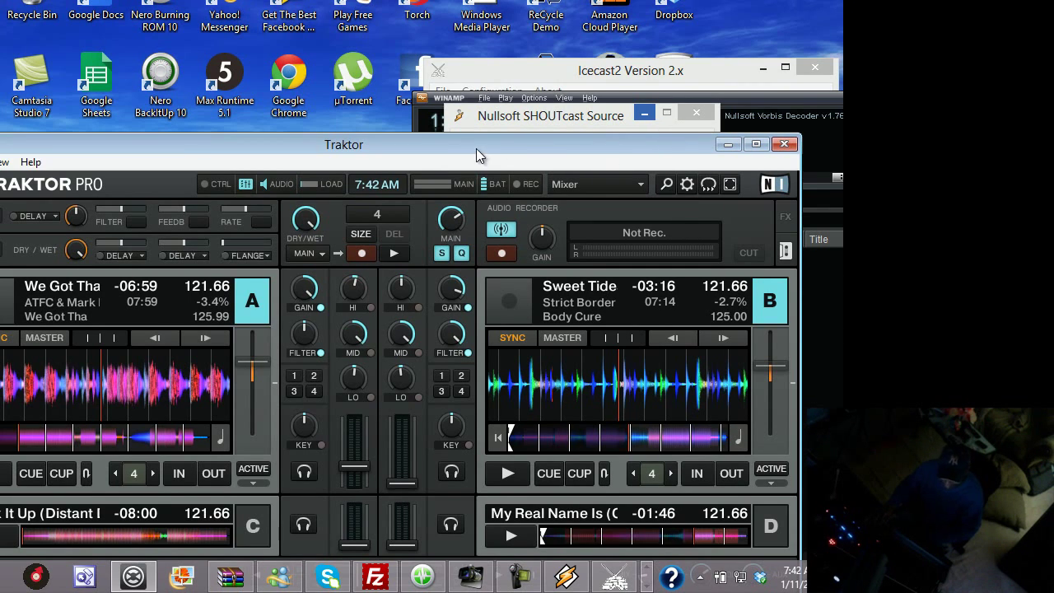
left_click_drag(477, 148, 584, 146)
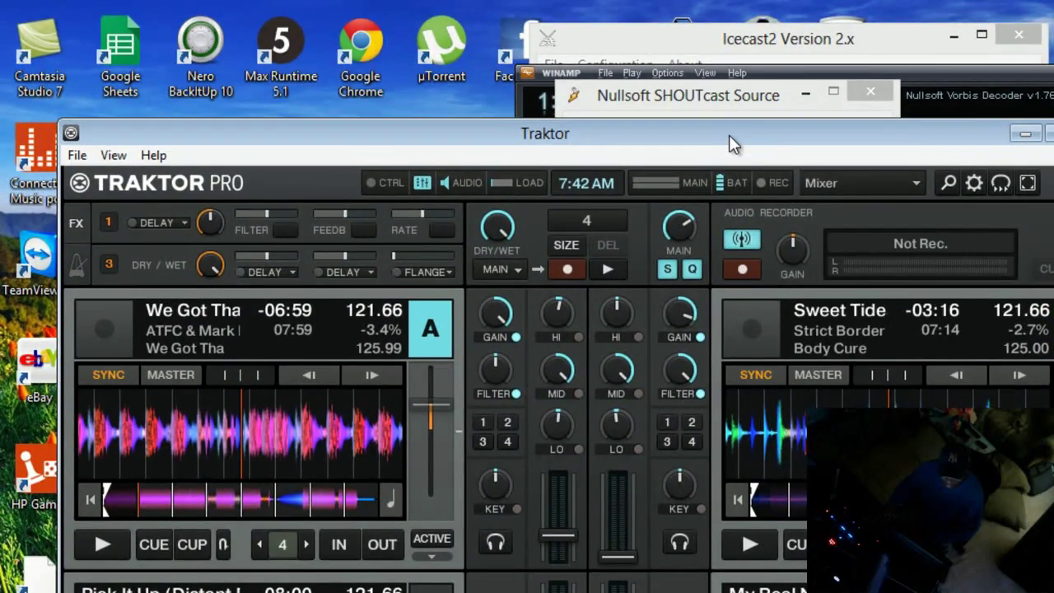
left_click_drag(729, 135, 728, 133)
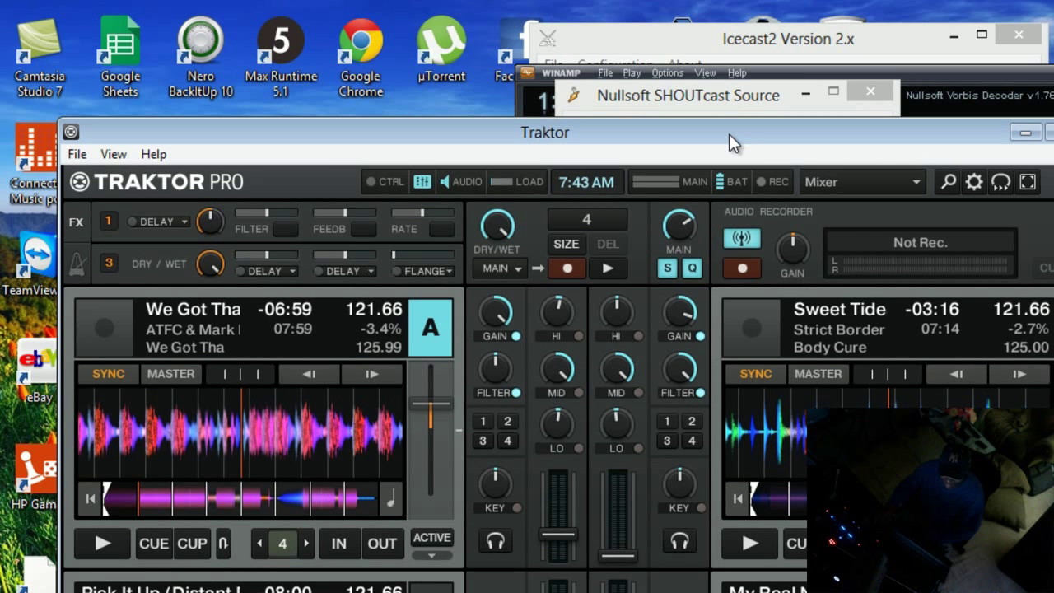
left_click_drag(729, 134, 681, 46)
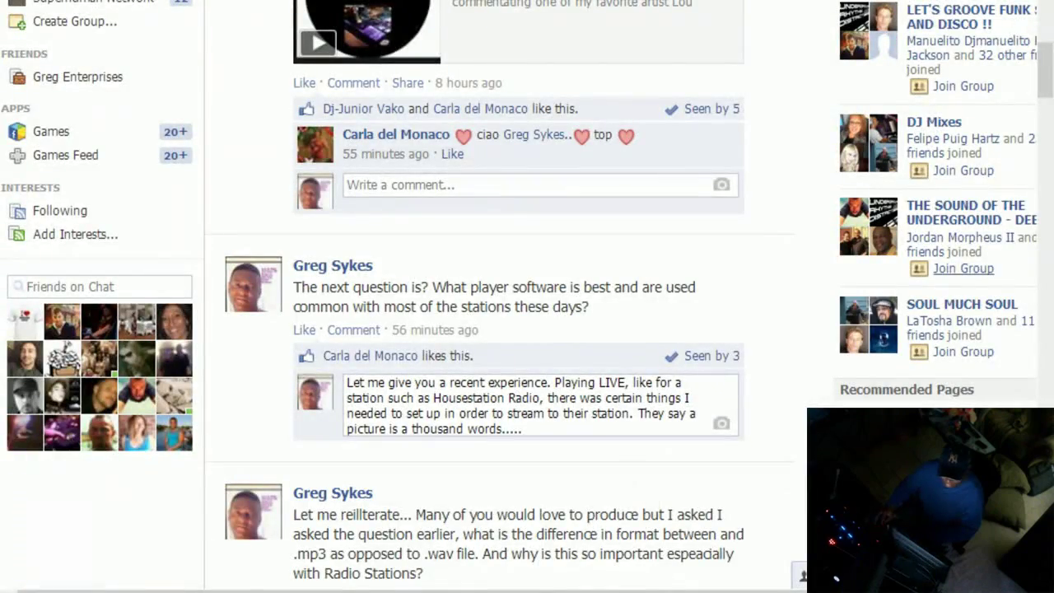
- Scroll the Facebook feed up to the G & M Producers group header
left_click_drag(1046, 51, 1046, 4)
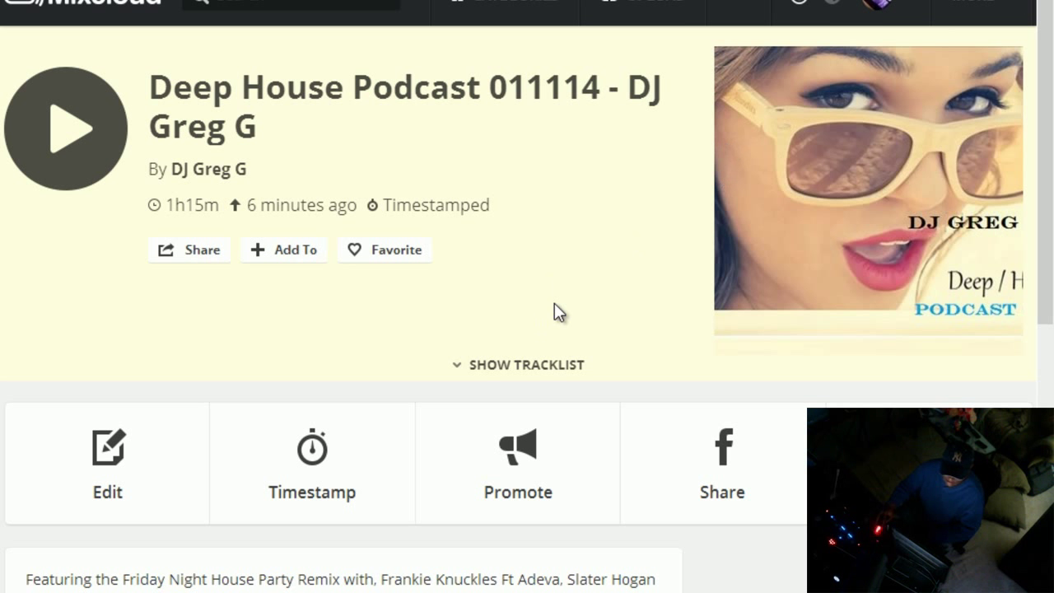
- Expand the Deep House Podcast 011114 tracklist and scroll through all 30 tracks
left_click(537, 368)
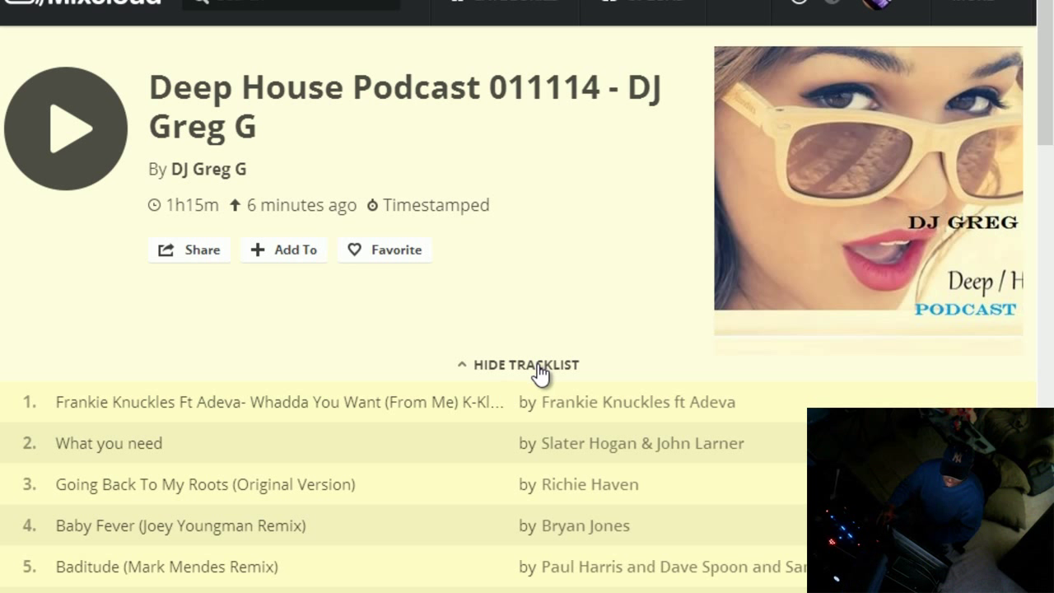
scroll(1044, 99, "down", 2)
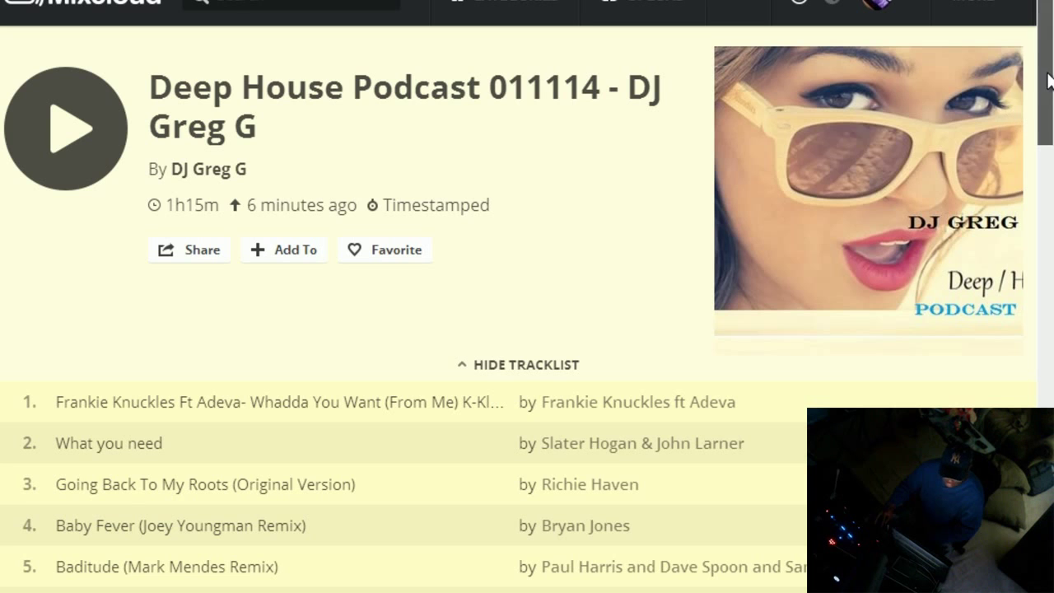
scroll(1049, 136, "up", 2)
scroll(1051, 72, "down", 3)
scroll(1051, 72, "up", 3)
scroll(1051, 99, "down", 3)
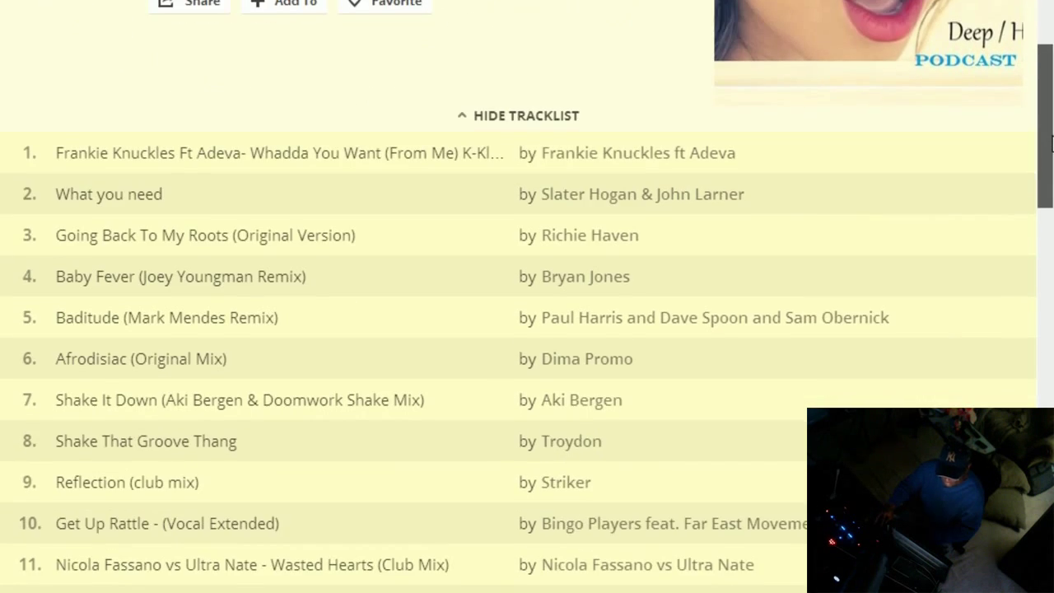
left_click_drag(1051, 144, 1052, 181)
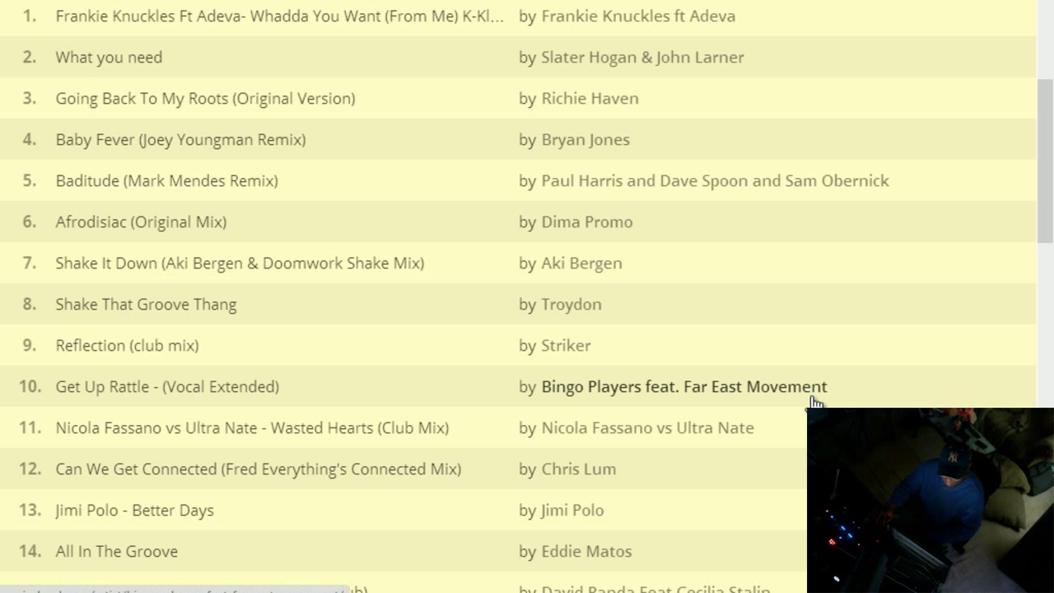
left_click_drag(1048, 204, 1039, 308)
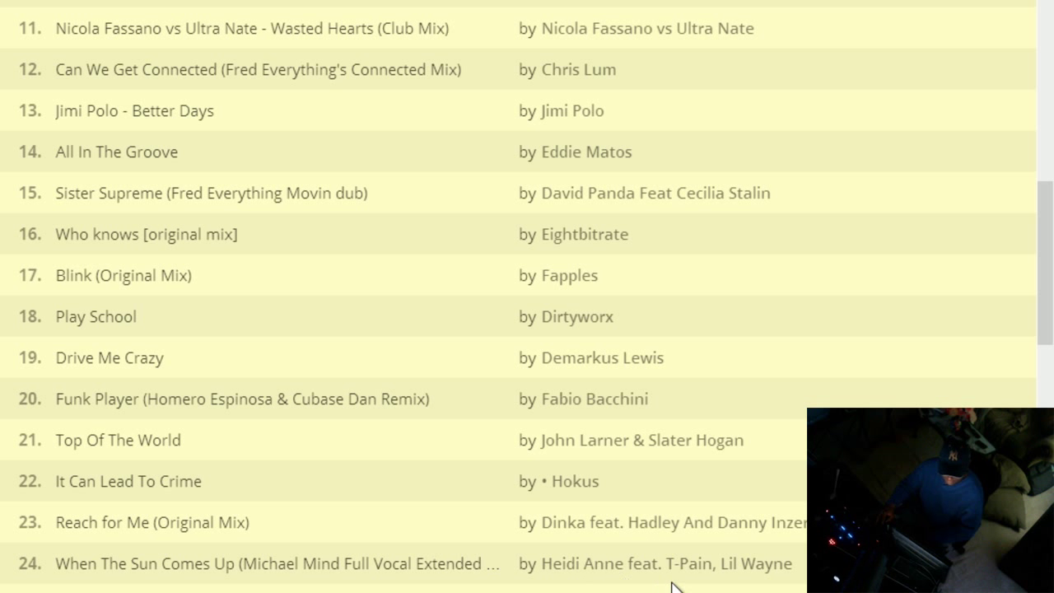
left_click_drag(1043, 301, 984, 392)
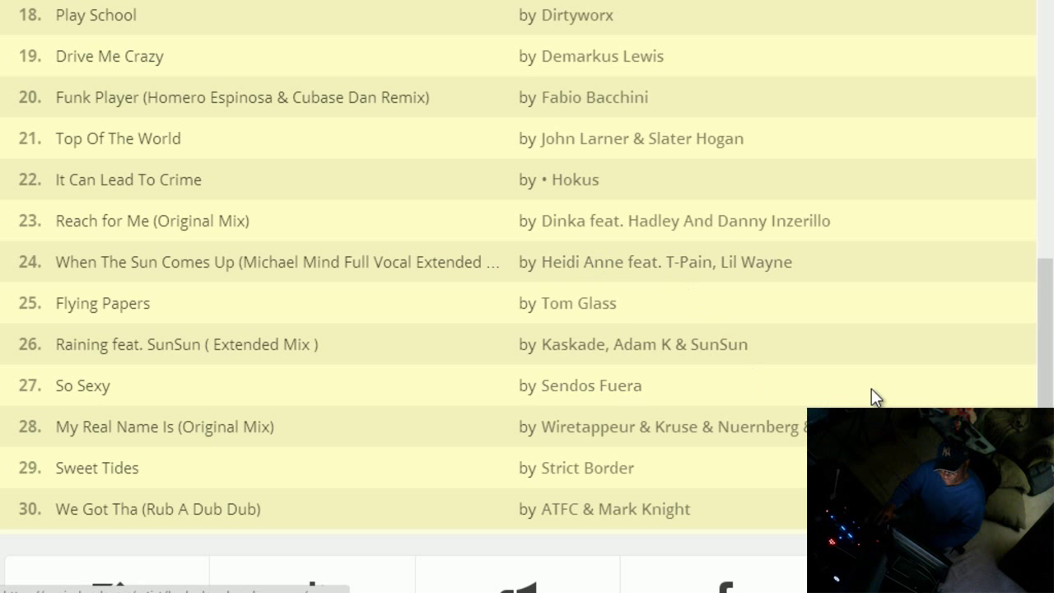
left_click_drag(1044, 329, 1049, 160)
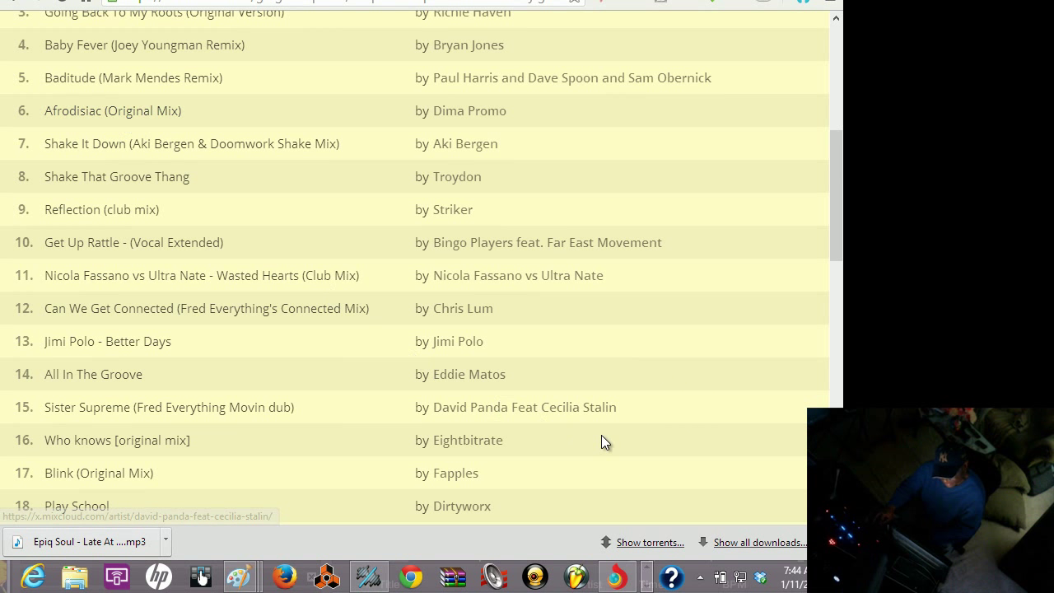
- Bring Traktor Pro forward and move it aside to reveal the Icecast2 and SHOUTcast windows
left_click(647, 583)
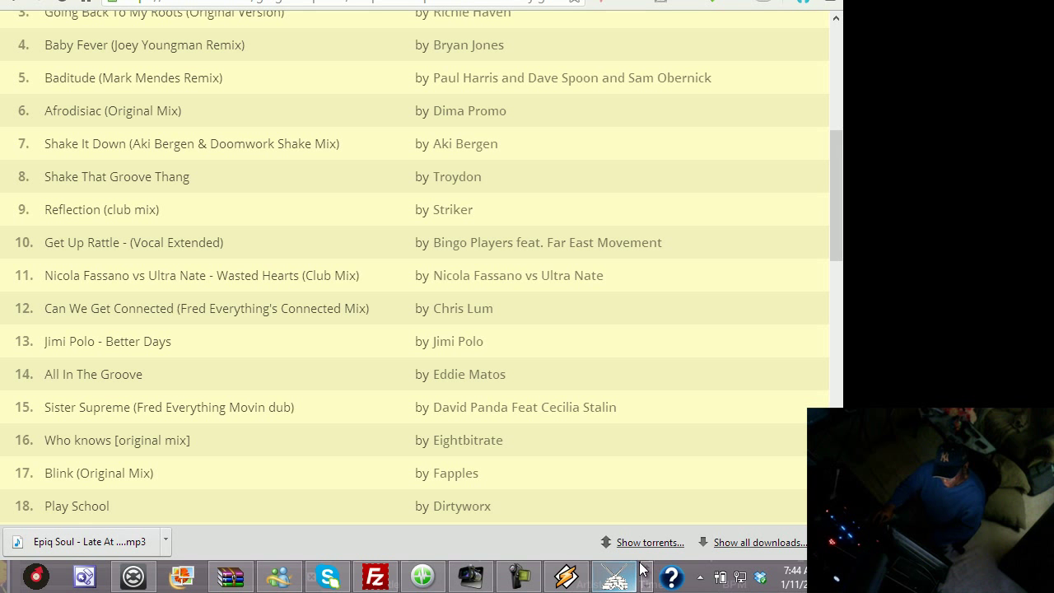
left_click(647, 570)
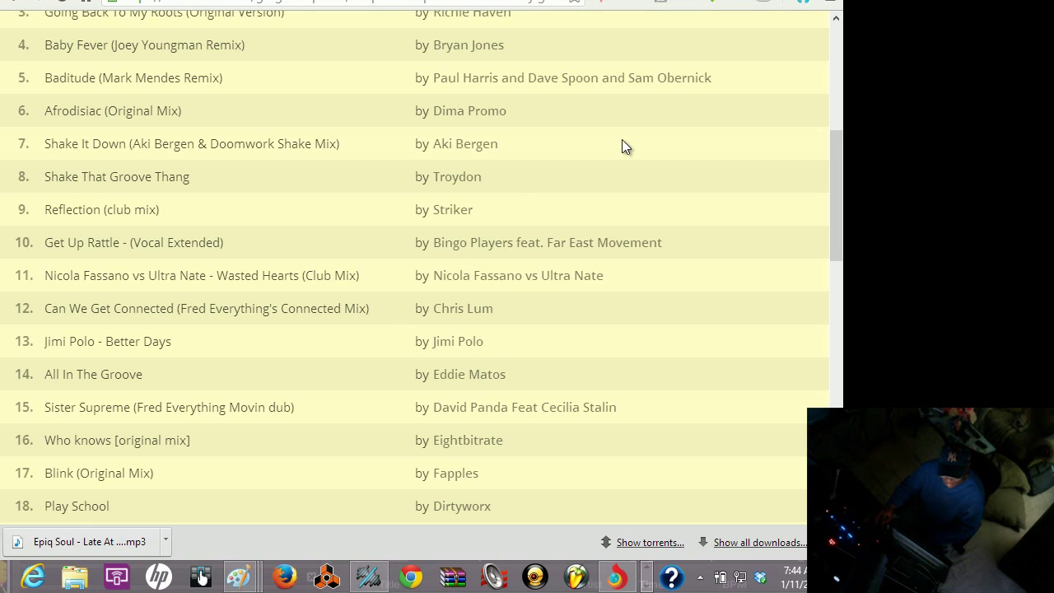
left_click(200, 577)
left_click_drag(597, 86, 731, 60)
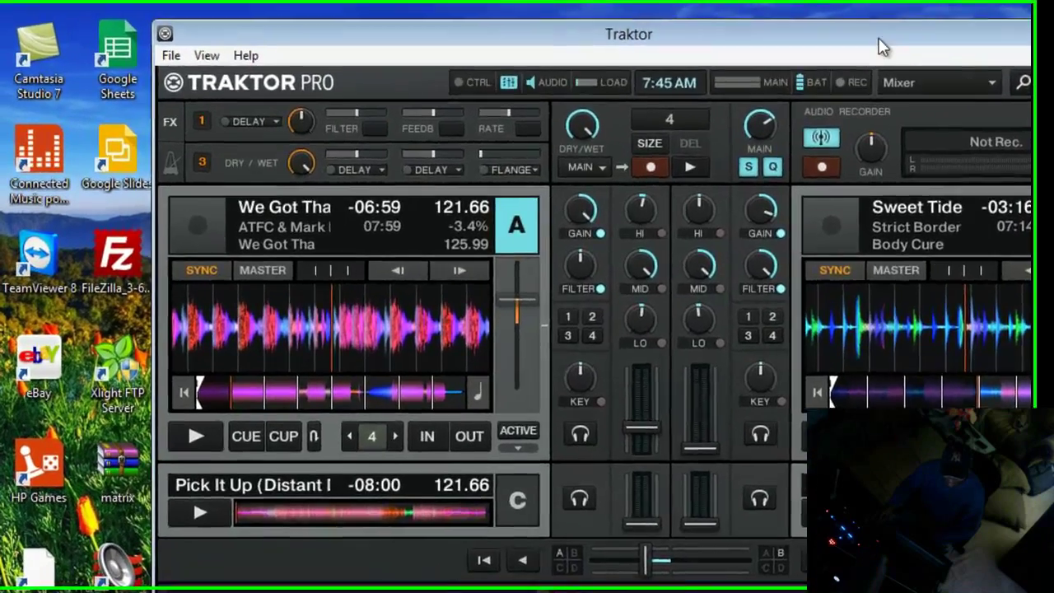
- Settle the Traktor window near the screen top, then switch to Magix Music Maker
mouse_move(884, 37)
left_mouse_down()
mouse_move(901, 202)
mouse_move(890, 51)
left_mouse_up()
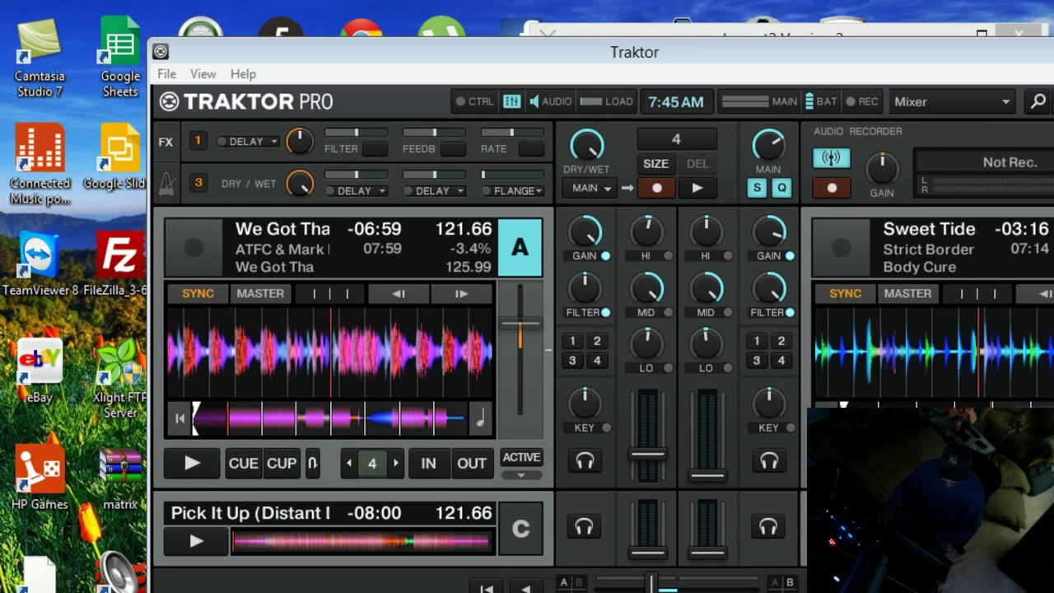
key("alt+Tab")
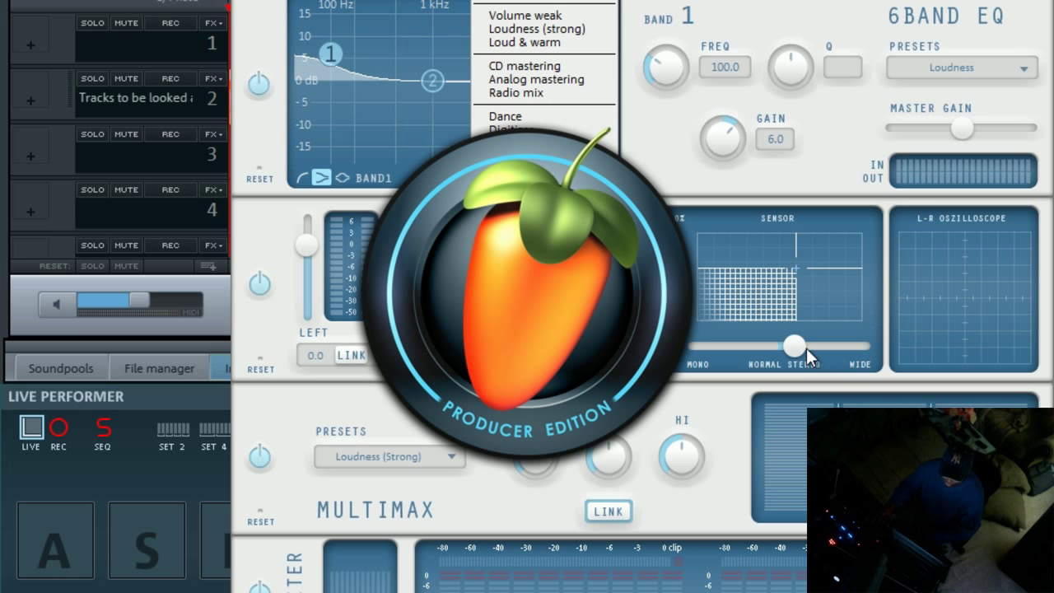
- Raise 6-band EQ band 2 into a peak at 4575.0 Hz with 11.9 dB gain
left_click_drag(446, 79, 522, 29)
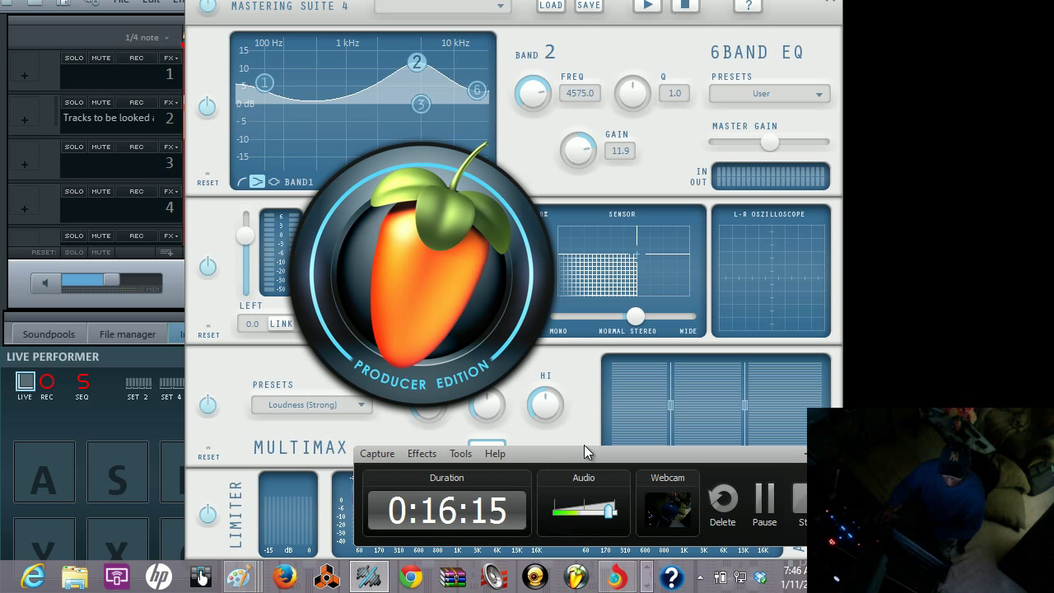
left_click_drag(561, 451, 328, 282)
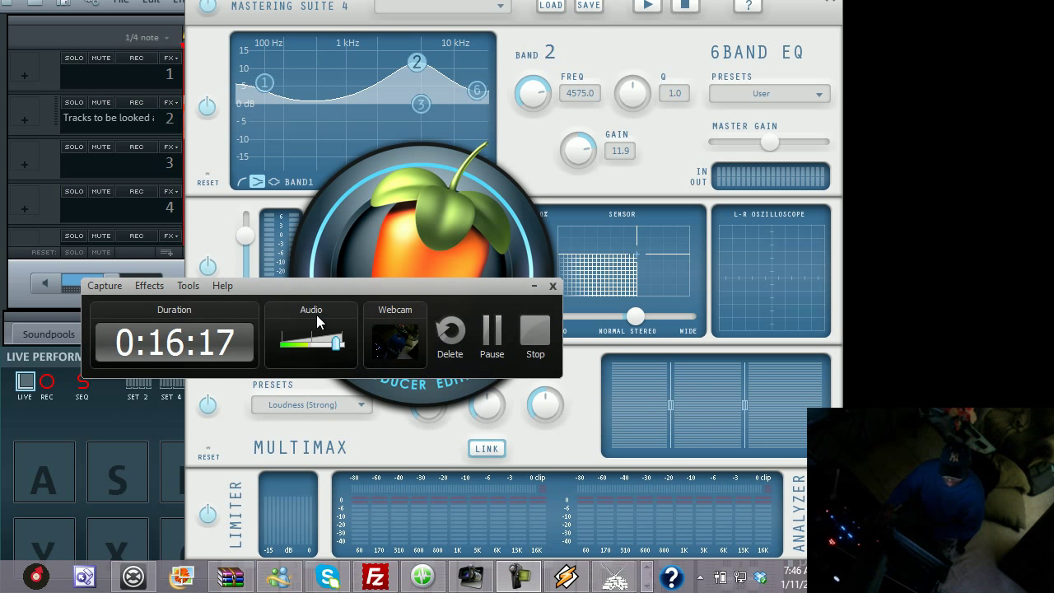